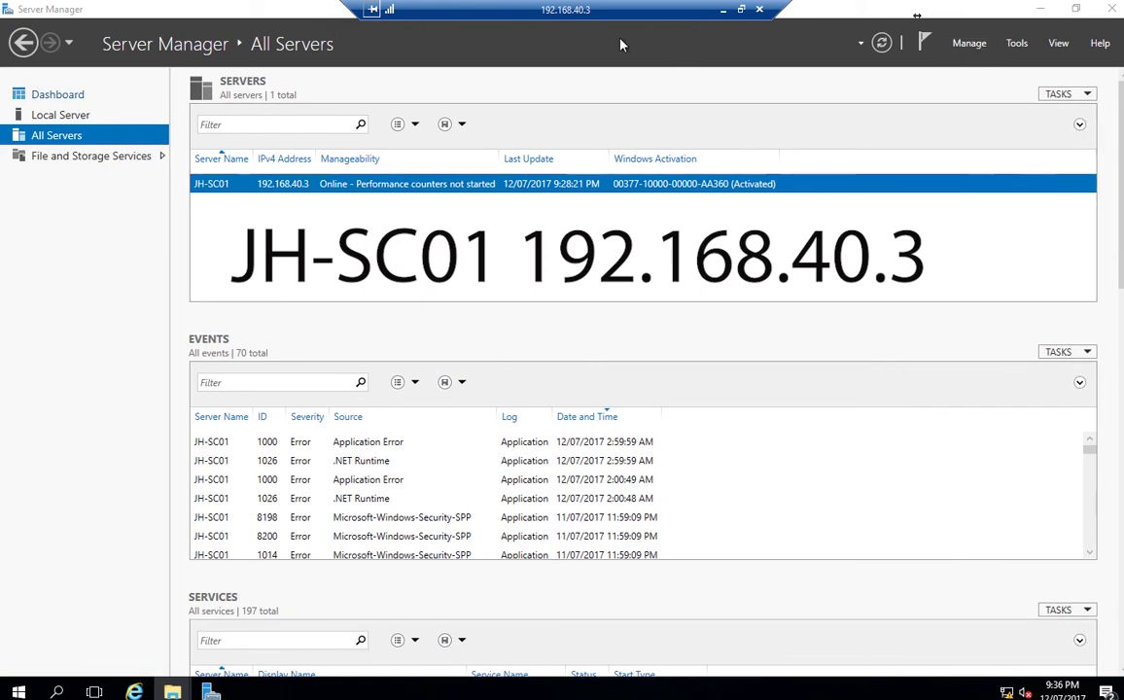
Step: Start adding roles and features on JH-SC01.jh.com with the default installation type, and proceed to the server role selection
{"action": "left_click", "coordinate": [965, 43]}
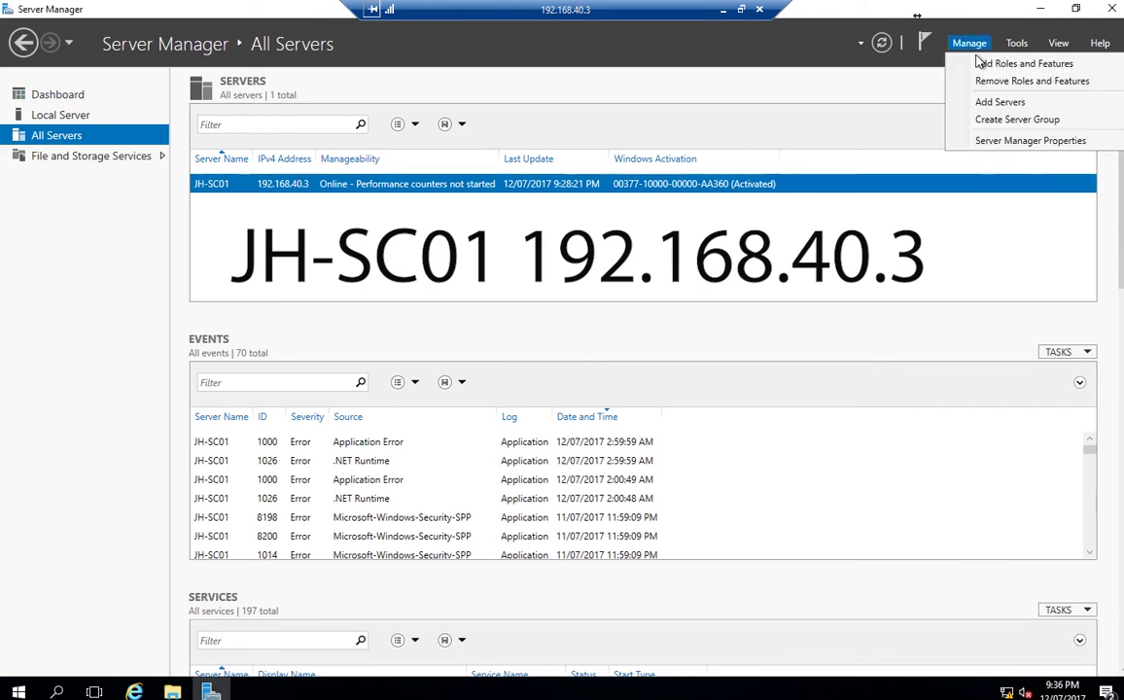
{"action": "left_click", "coordinate": [982, 63]}
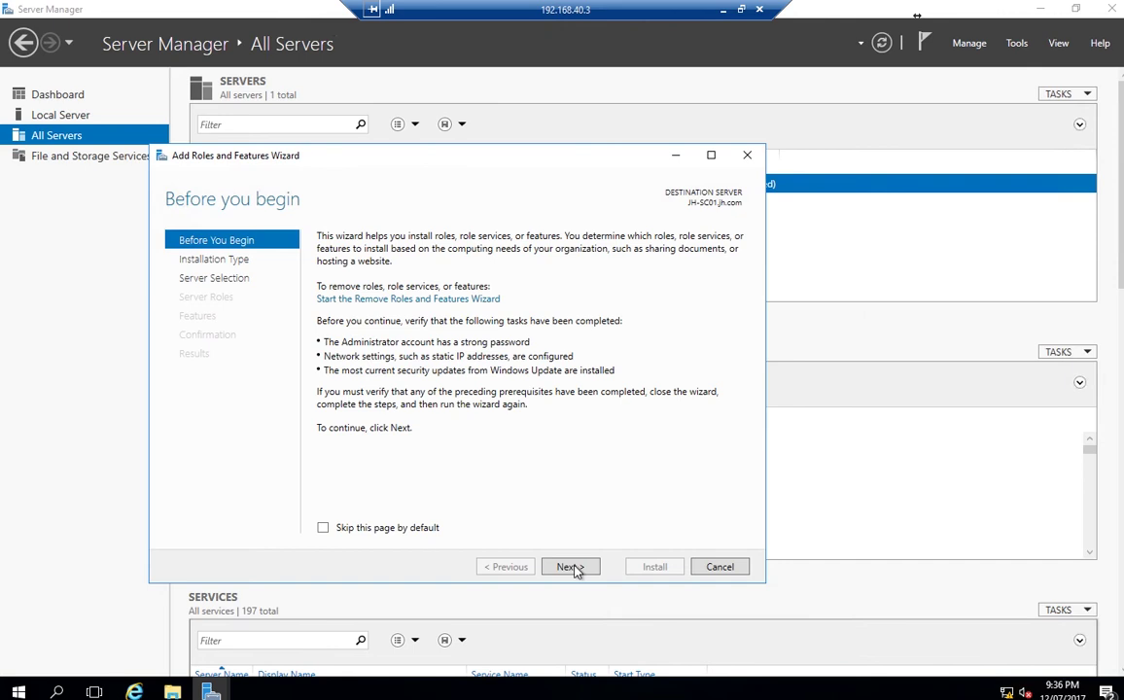
{"action": "left_click", "coordinate": [572, 567]}
{"action": "left_click", "coordinate": [572, 567]}
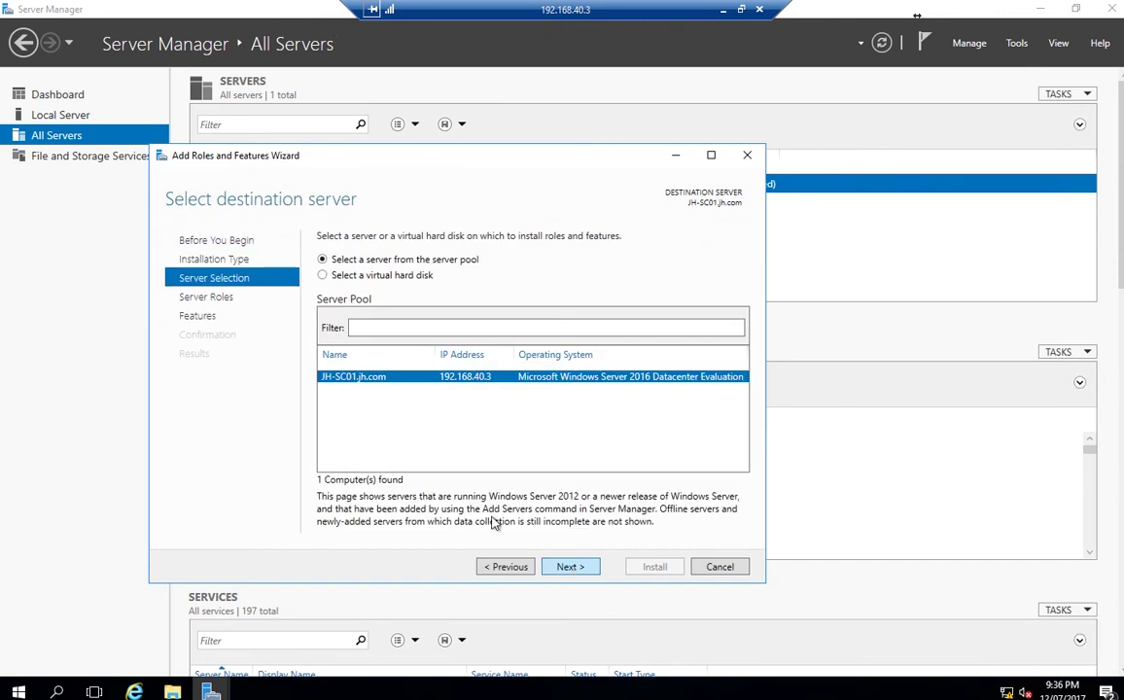
{"action": "left_click", "coordinate": [572, 567]}
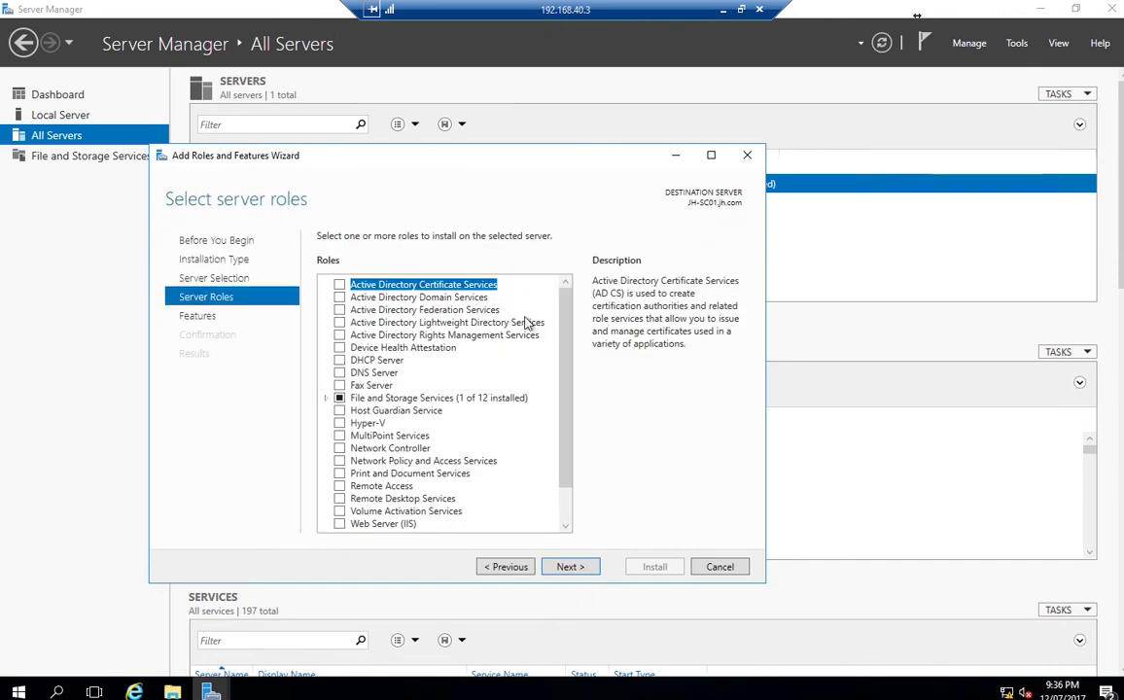
Step: Select the Web Server (IIS) role together with its required management tools and proceed to the features
{"action": "scroll", "coordinate": [569, 375], "scroll_direction": "down", "scroll_amount": 1}
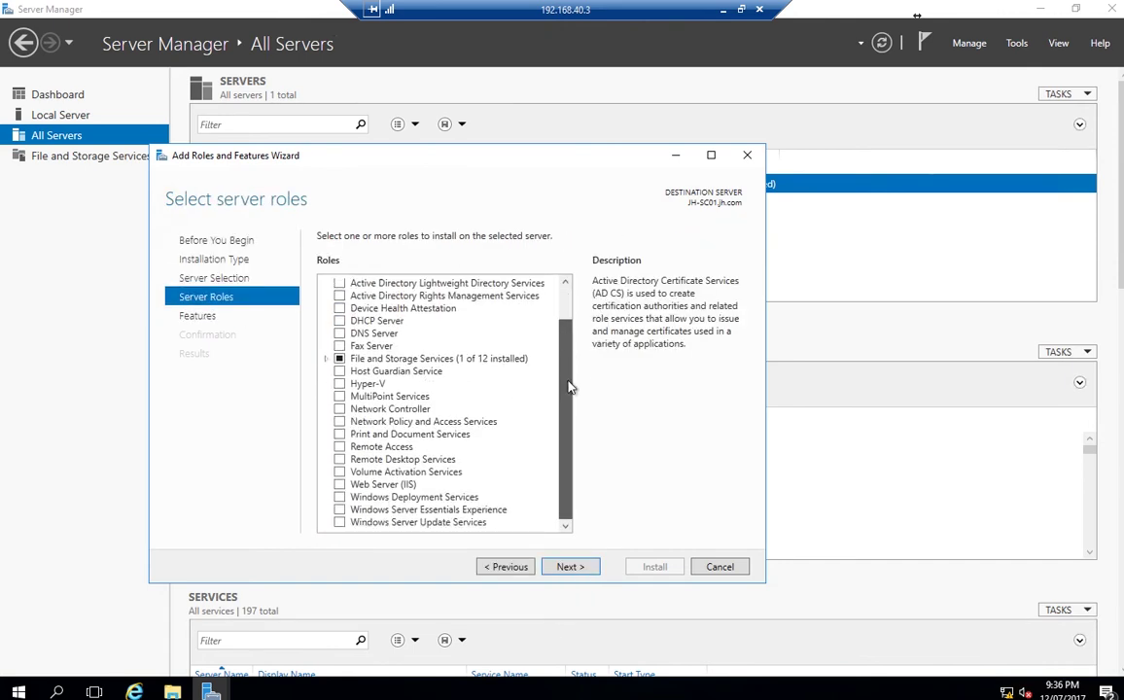
{"action": "left_click", "coordinate": [339, 485]}
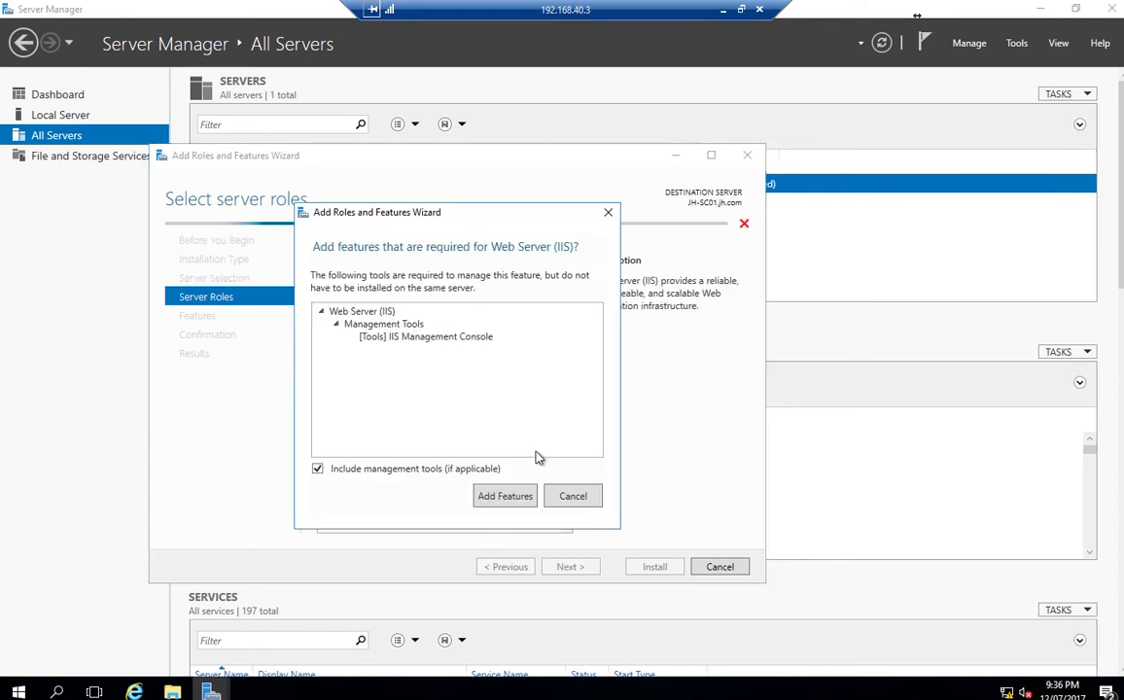
{"action": "left_click", "coordinate": [510, 497]}
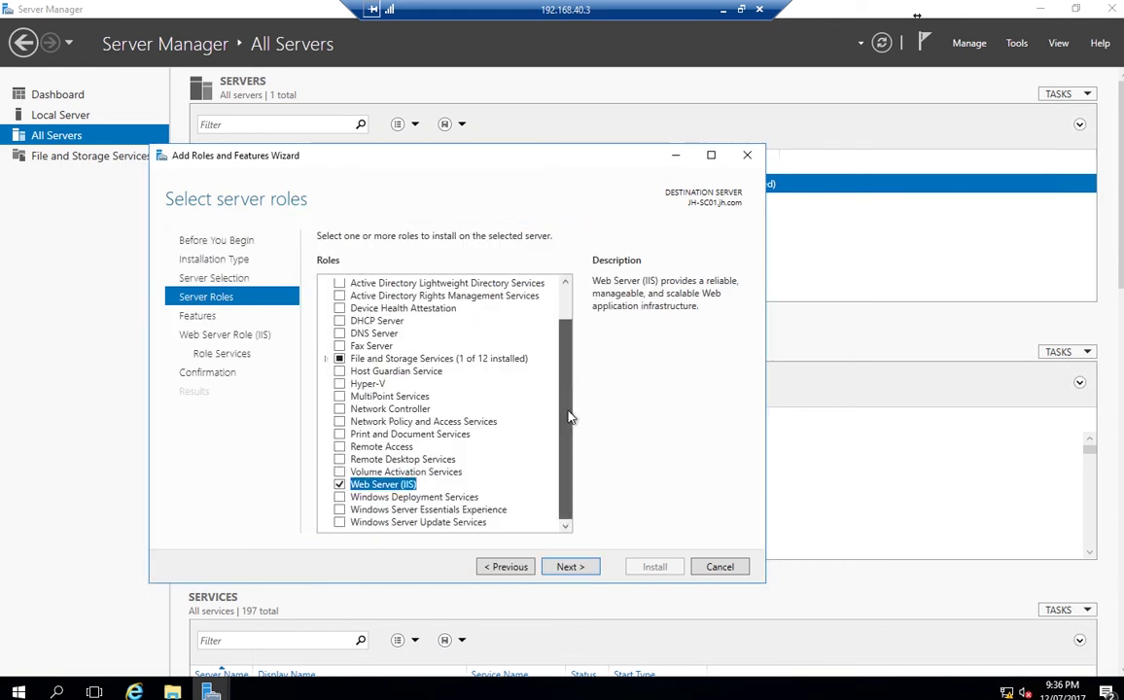
{"action": "scroll", "coordinate": [570, 297], "scroll_direction": "up", "scroll_amount": 1}
{"action": "left_click_drag", "start_coordinate": [568, 300], "coordinate": [577, 413]}
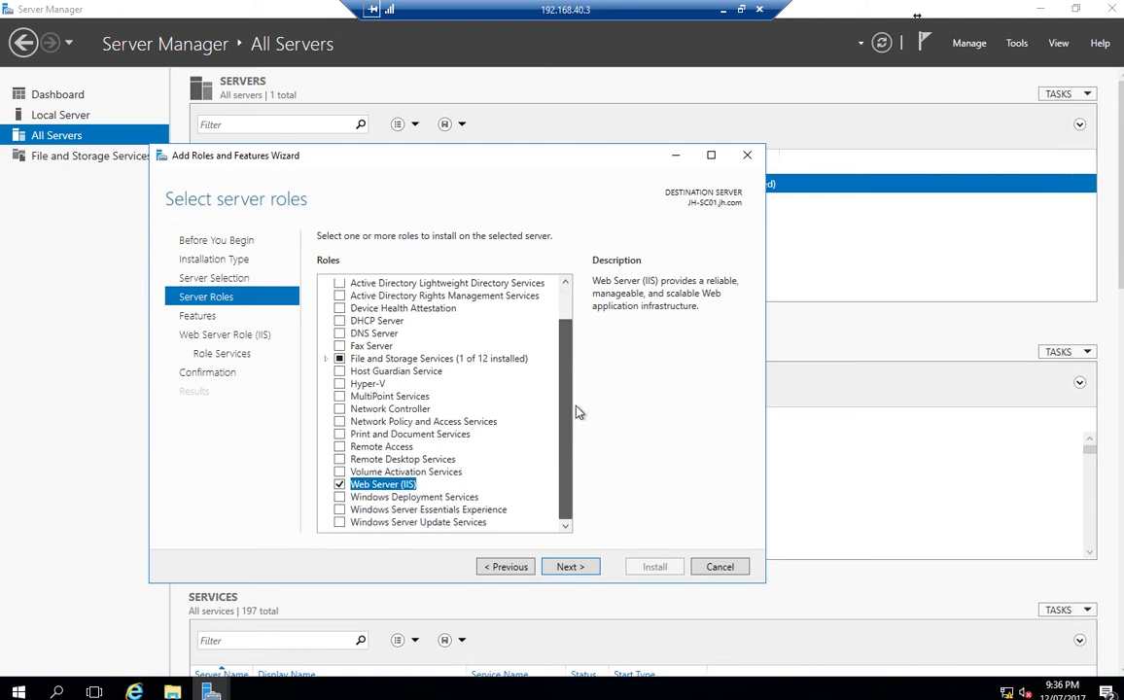
{"action": "left_click", "coordinate": [571, 568]}
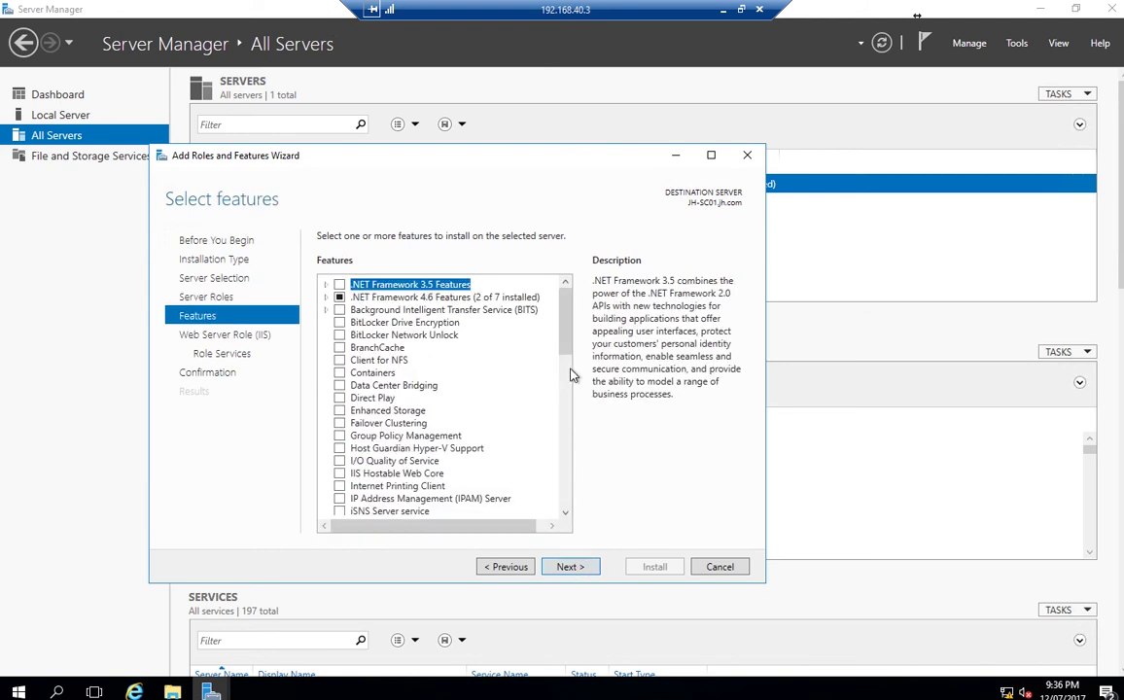
Step: Look through the feature list, keep the default selection, and proceed to the Web Server (IIS) role services
{"action": "mouse_move", "coordinate": [568, 321]}
{"action": "left_mouse_down"}
{"action": "mouse_move", "coordinate": [583, 429]}
{"action": "mouse_move", "coordinate": [574, 314]}
{"action": "left_mouse_up"}
{"action": "scroll", "coordinate": [442, 399], "scroll_direction": "down", "scroll_amount": 7}
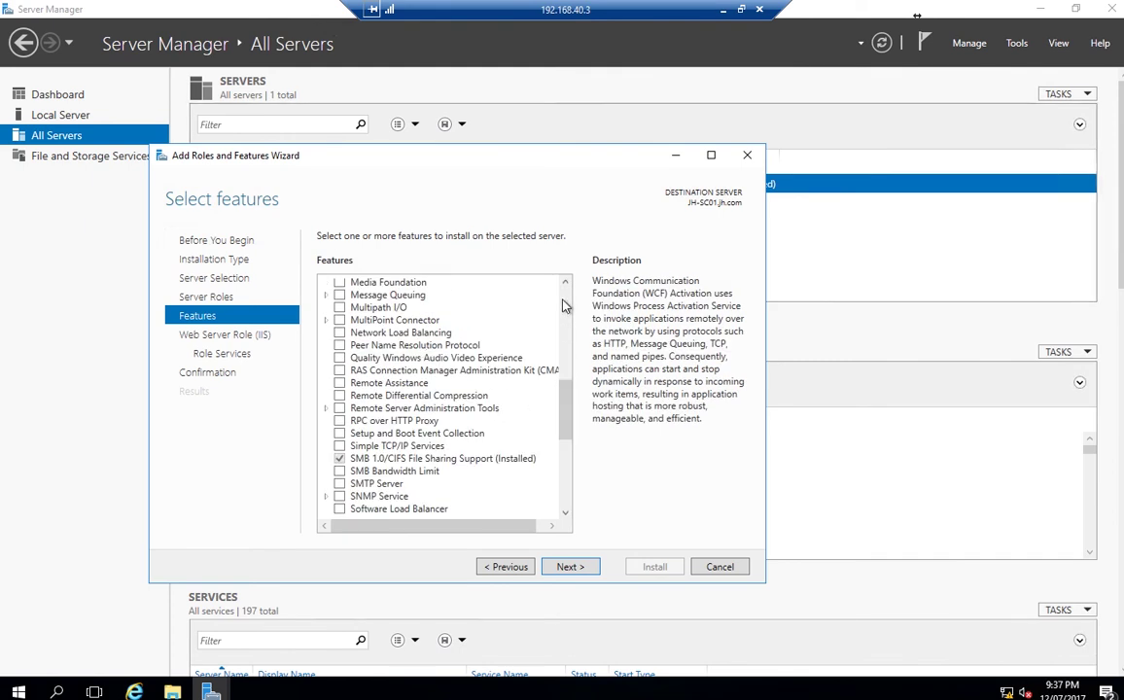
{"action": "left_click", "coordinate": [581, 573]}
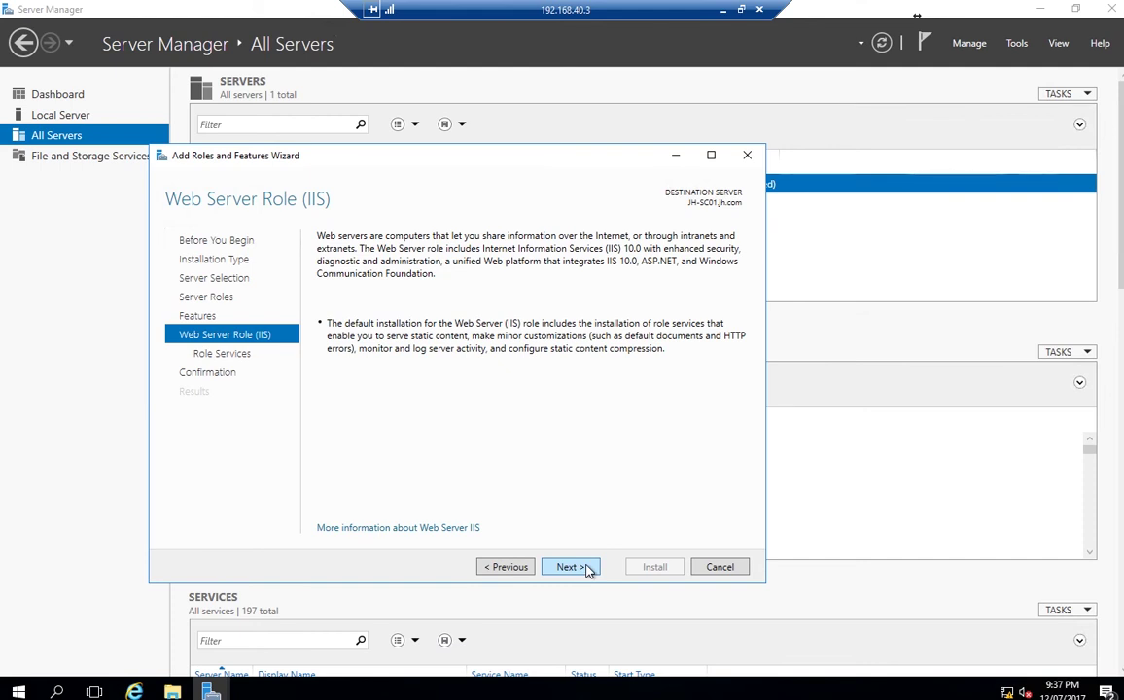
{"action": "left_click", "coordinate": [587, 570]}
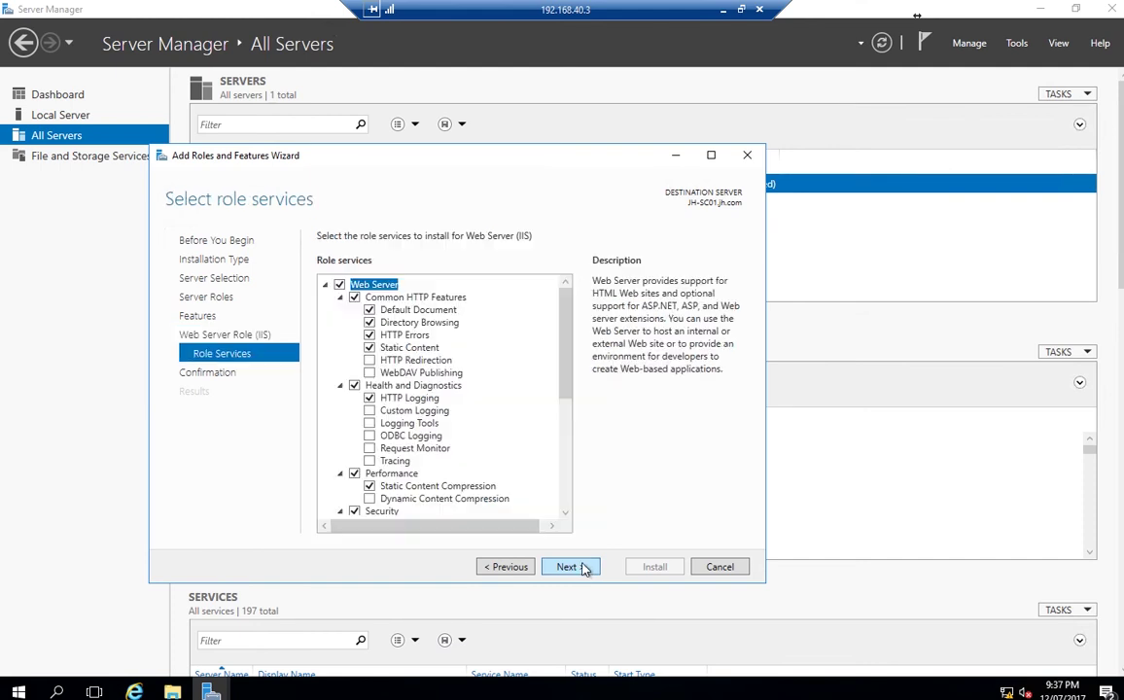
Step: Select IIS 6 Management Compatibility with IIS 6 Metabase Compatibility, Management Console, Scripting Tools and the required WMI Compatibility
{"action": "left_click_drag", "start_coordinate": [569, 316], "coordinate": [573, 443]}
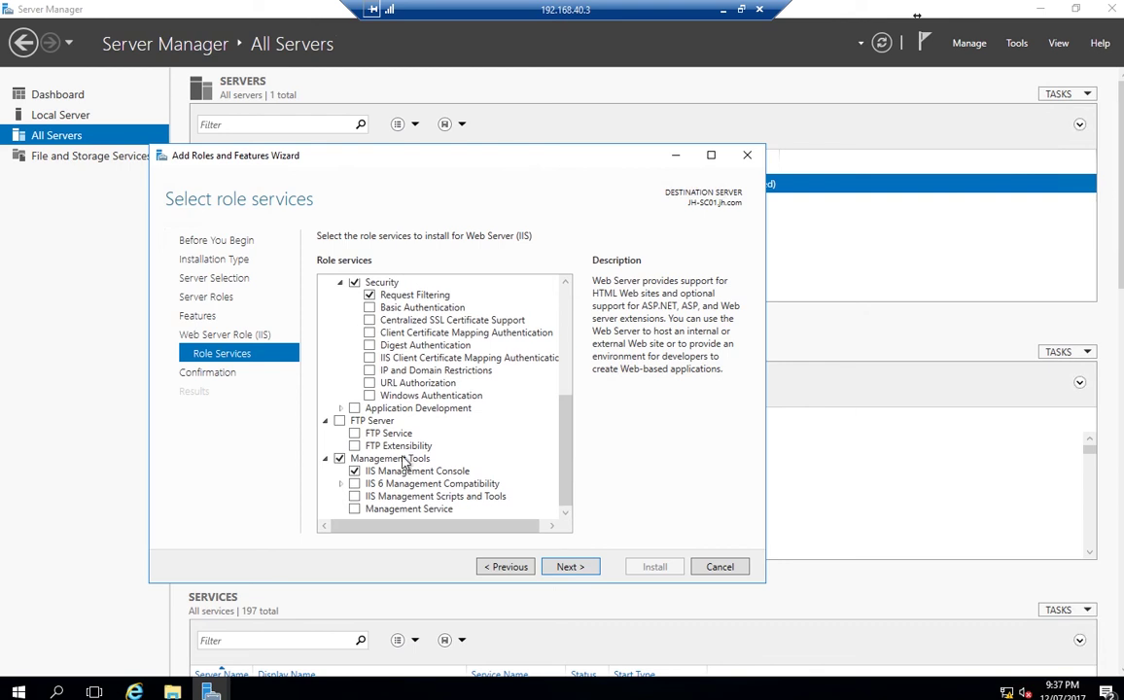
{"action": "left_click", "coordinate": [339, 486]}
{"action": "left_click_drag", "start_coordinate": [571, 418], "coordinate": [571, 439]}
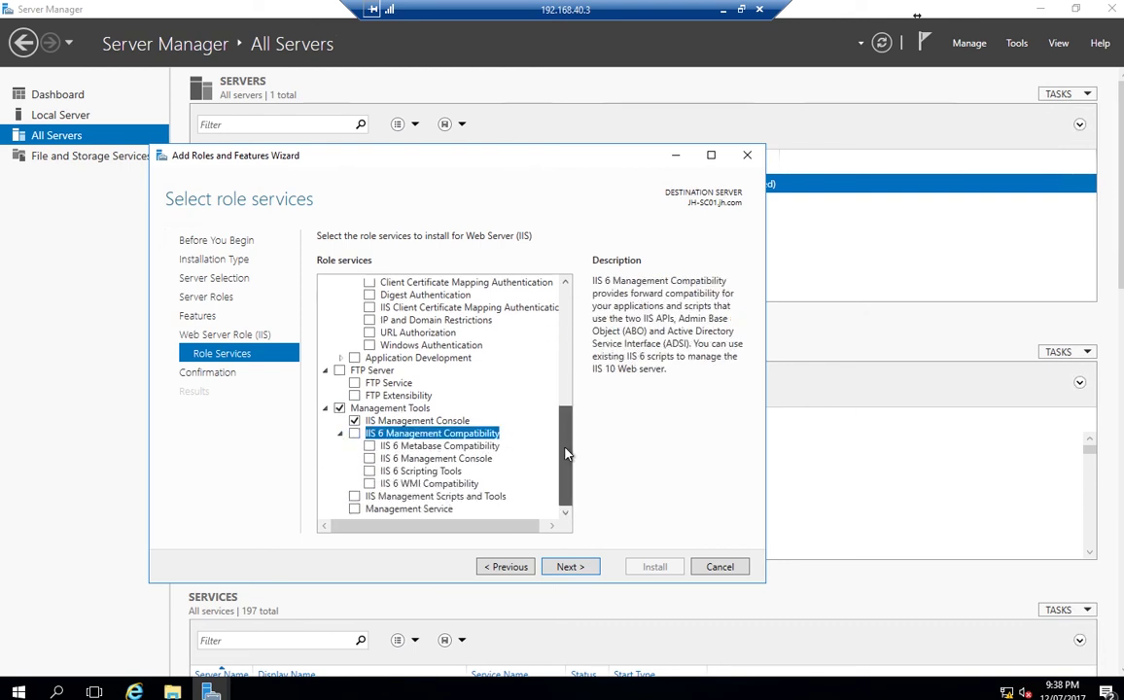
{"action": "left_click", "coordinate": [354, 434]}
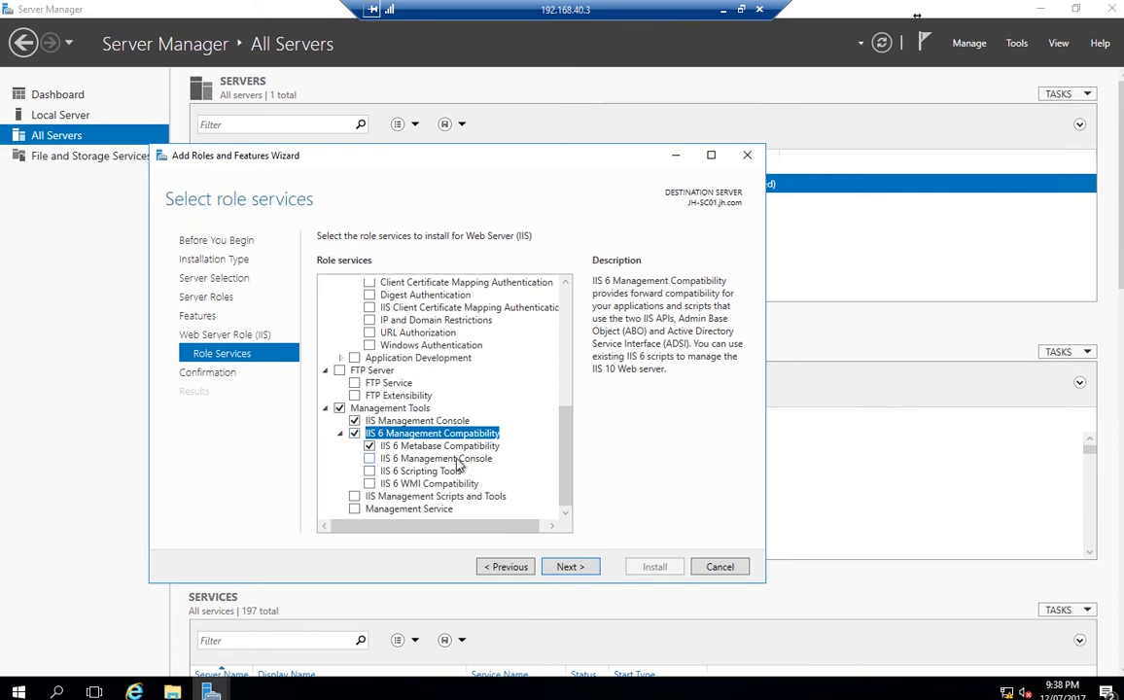
{"action": "left_click", "coordinate": [371, 459]}
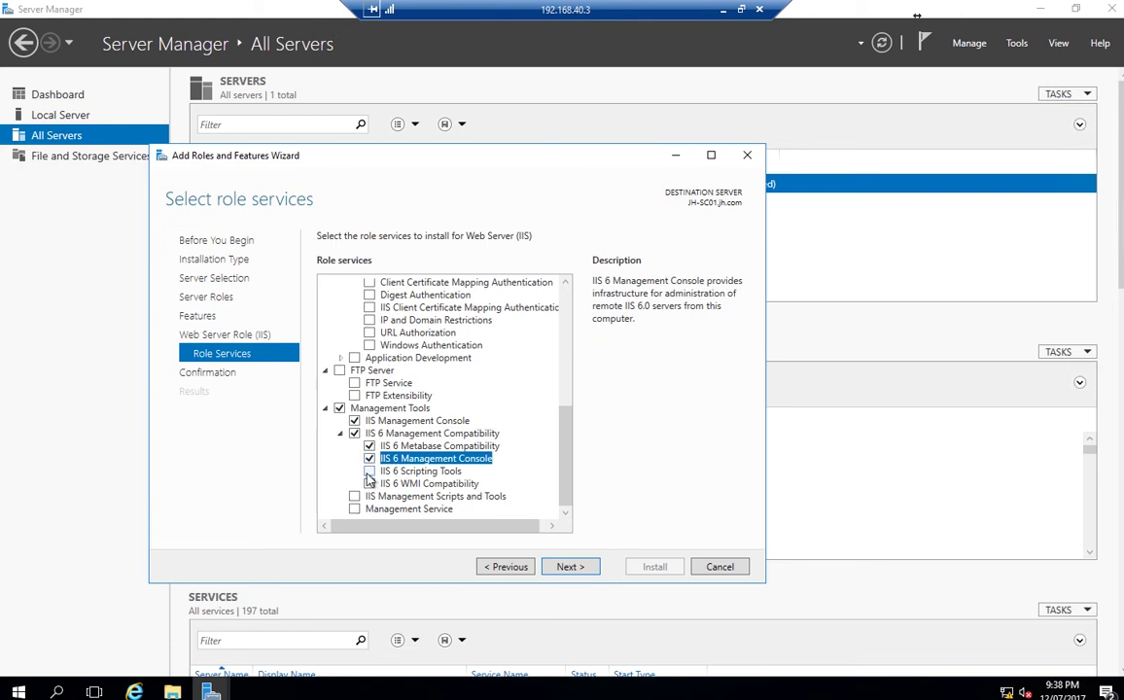
{"action": "left_click", "coordinate": [370, 471]}
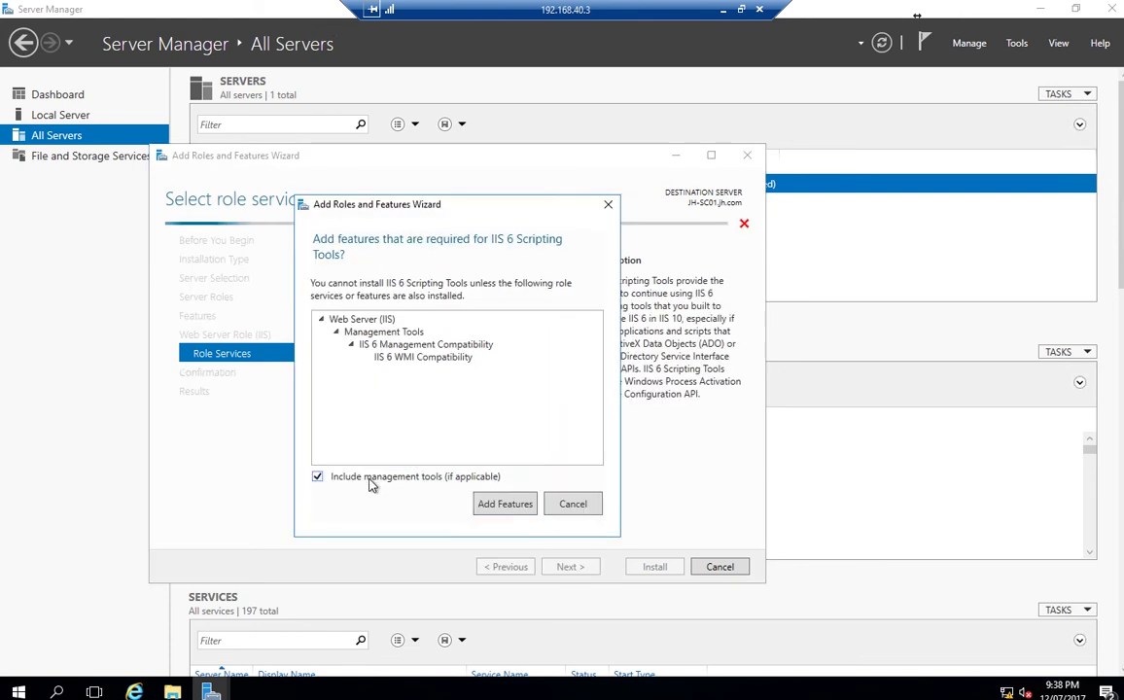
{"action": "left_click", "coordinate": [500, 506]}
Step: Add the HTTP Redirection, Logging Tools, ODBC Logging and Request Monitor role services and proceed to the installation confirmation
{"action": "scroll", "coordinate": [574, 398], "scroll_direction": "up", "scroll_amount": 1}
{"action": "scroll", "coordinate": [574, 399], "scroll_direction": "up", "scroll_amount": 6}
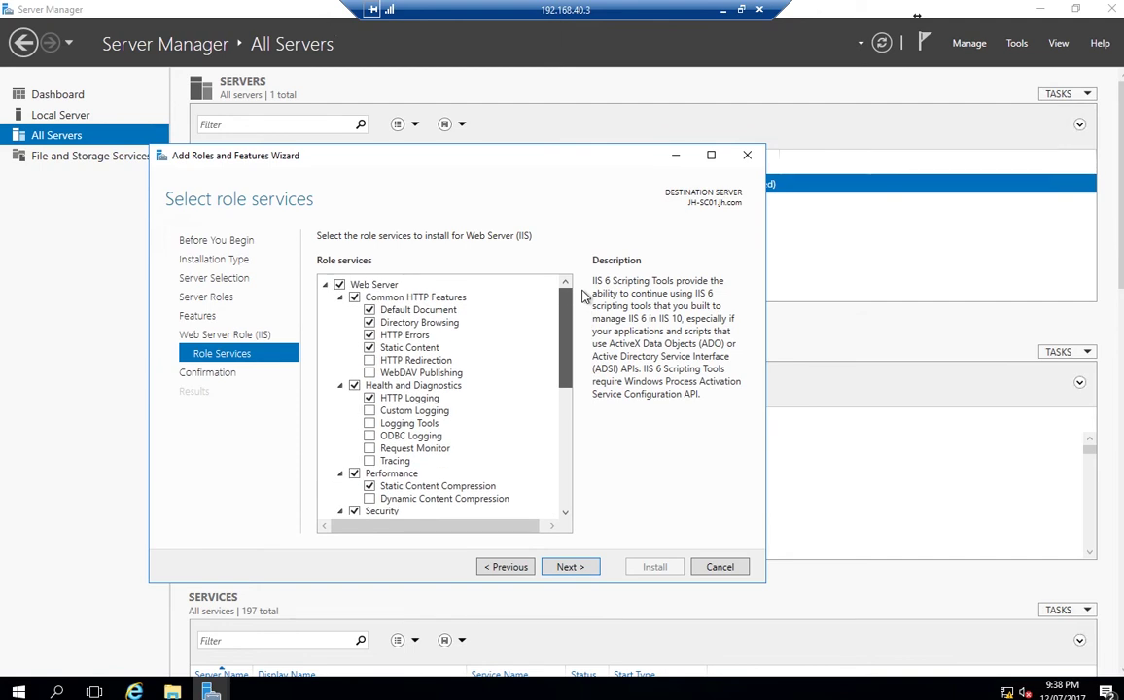
{"action": "left_click", "coordinate": [369, 360]}
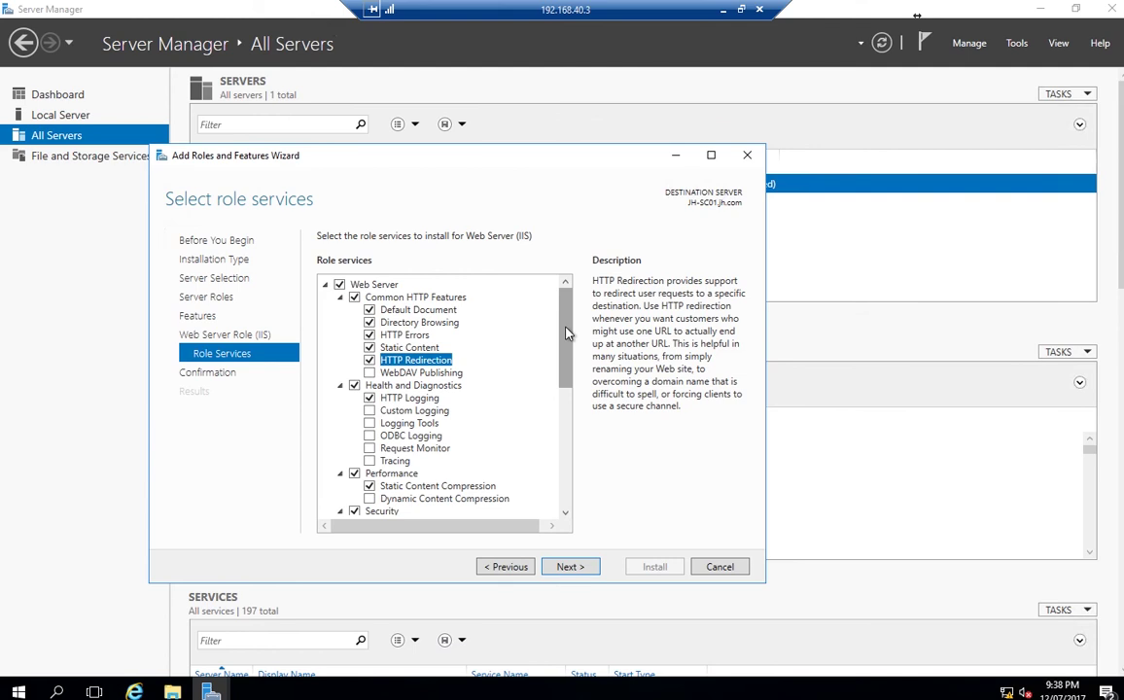
{"action": "left_click_drag", "start_coordinate": [567, 334], "coordinate": [533, 362]}
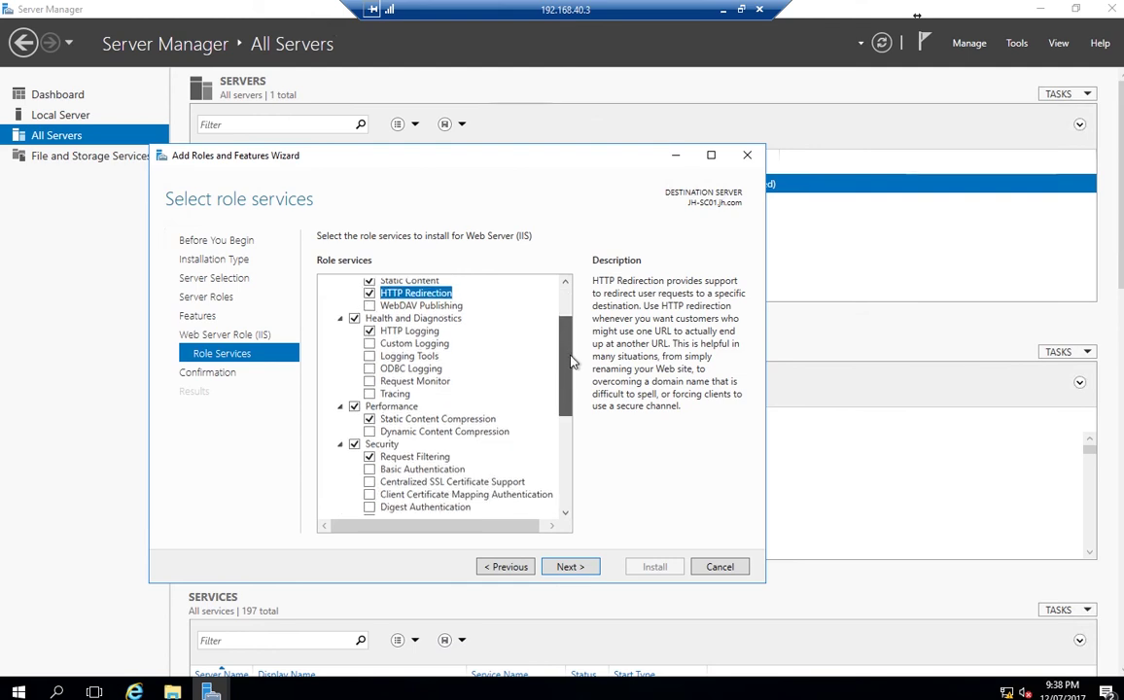
{"action": "left_click", "coordinate": [369, 357]}
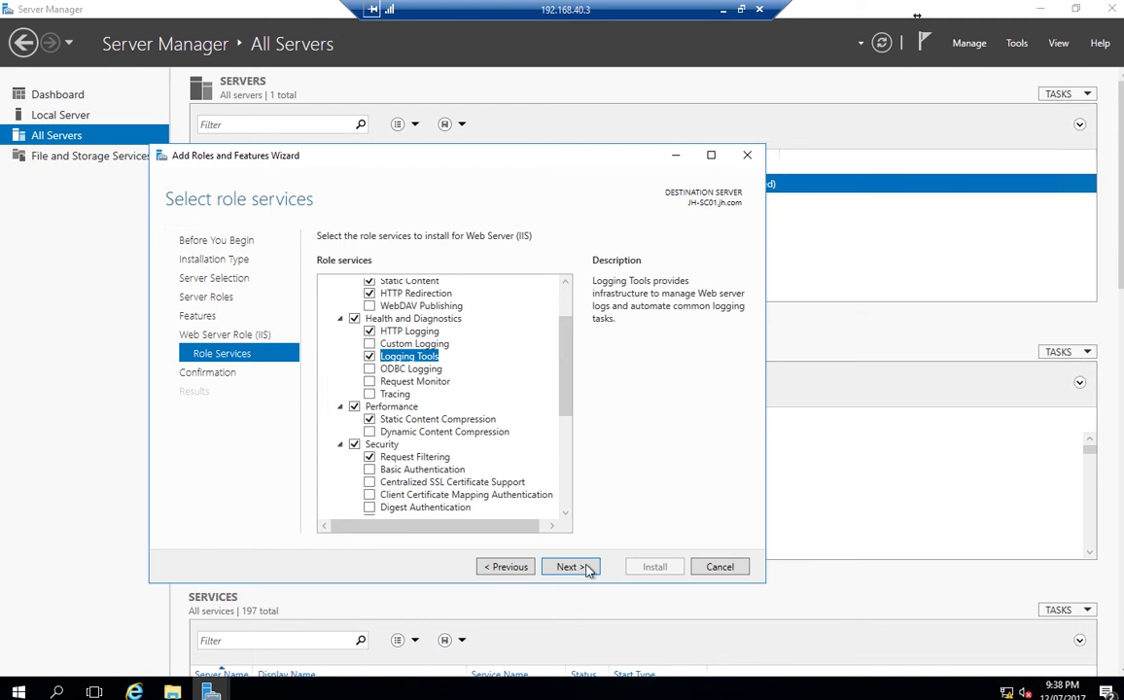
{"action": "left_click", "coordinate": [370, 370]}
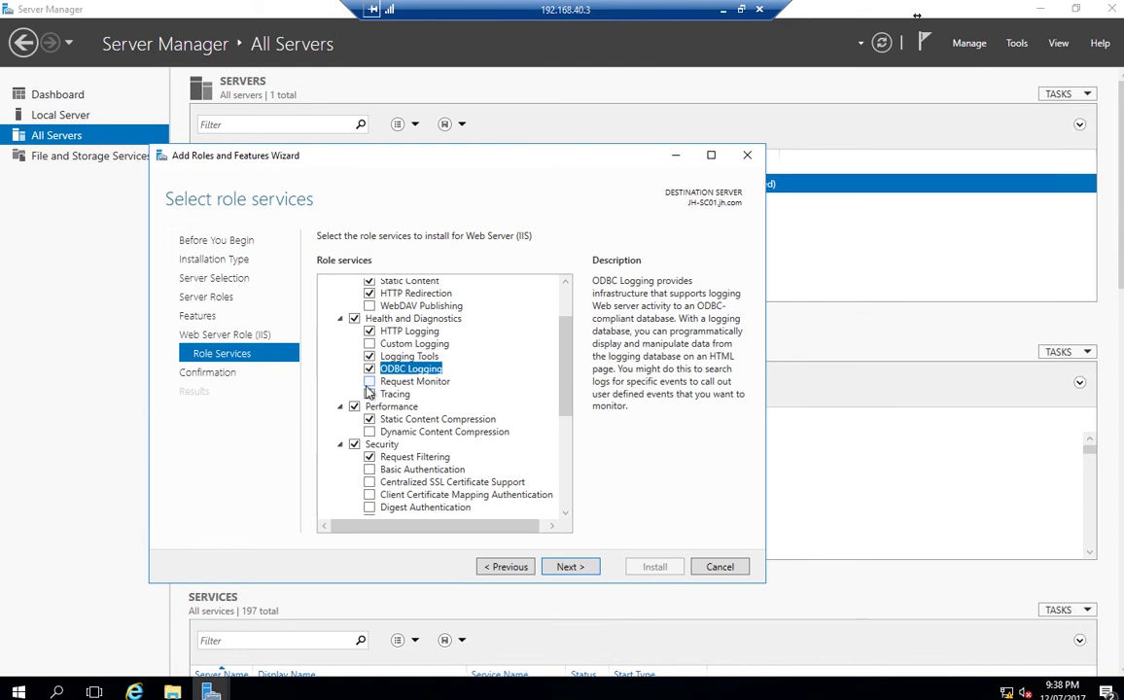
{"action": "left_click", "coordinate": [370, 383]}
{"action": "left_click_drag", "start_coordinate": [569, 377], "coordinate": [572, 463]}
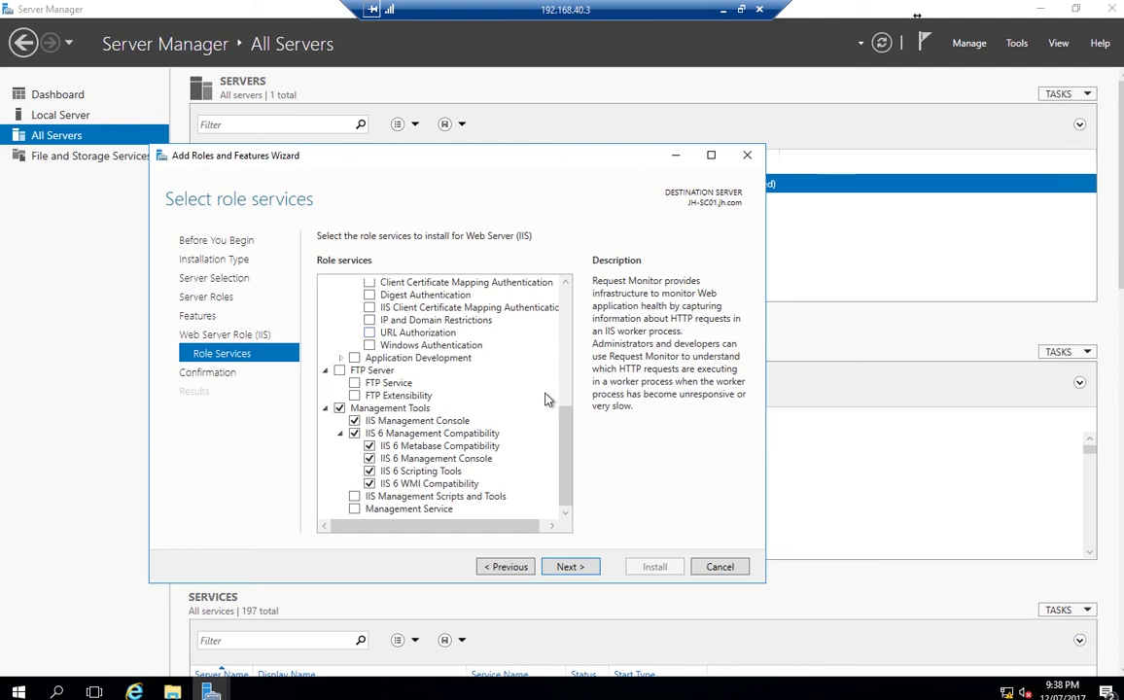
{"action": "left_click_drag", "start_coordinate": [573, 438], "coordinate": [573, 321]}
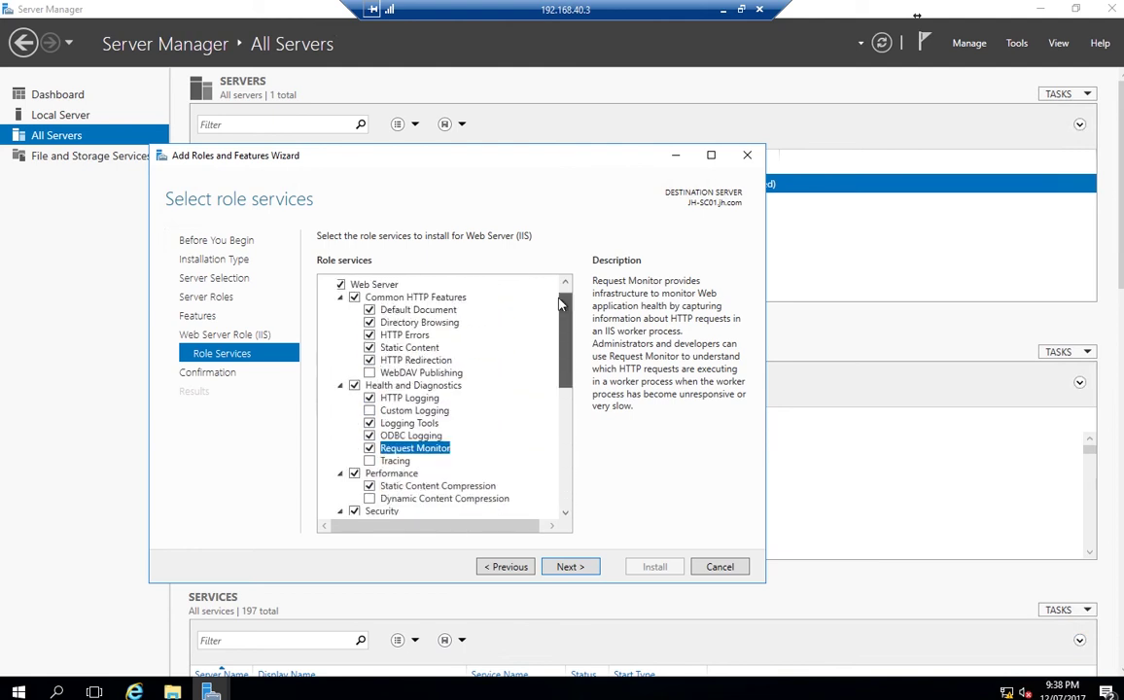
{"action": "left_click", "coordinate": [568, 567]}
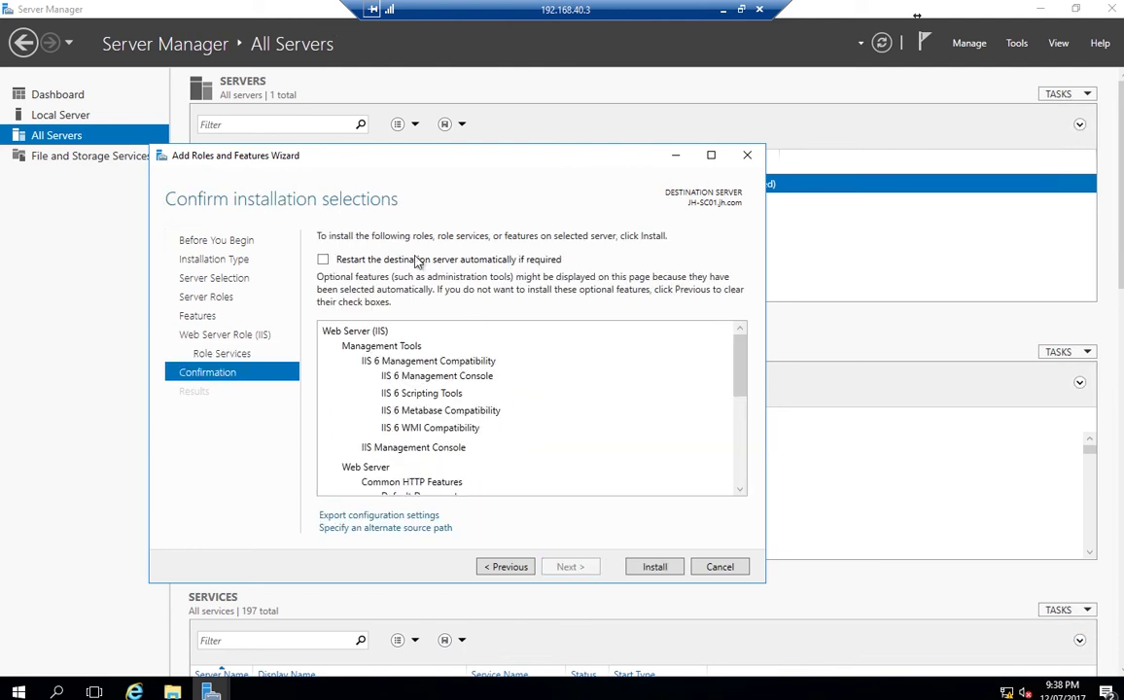
Step: Allow the destination server to restart automatically if required, install the selected IIS components, and close the finished wizard
{"action": "left_click", "coordinate": [418, 259]}
{"action": "left_click", "coordinate": [621, 401]}
{"action": "left_click", "coordinate": [666, 570]}
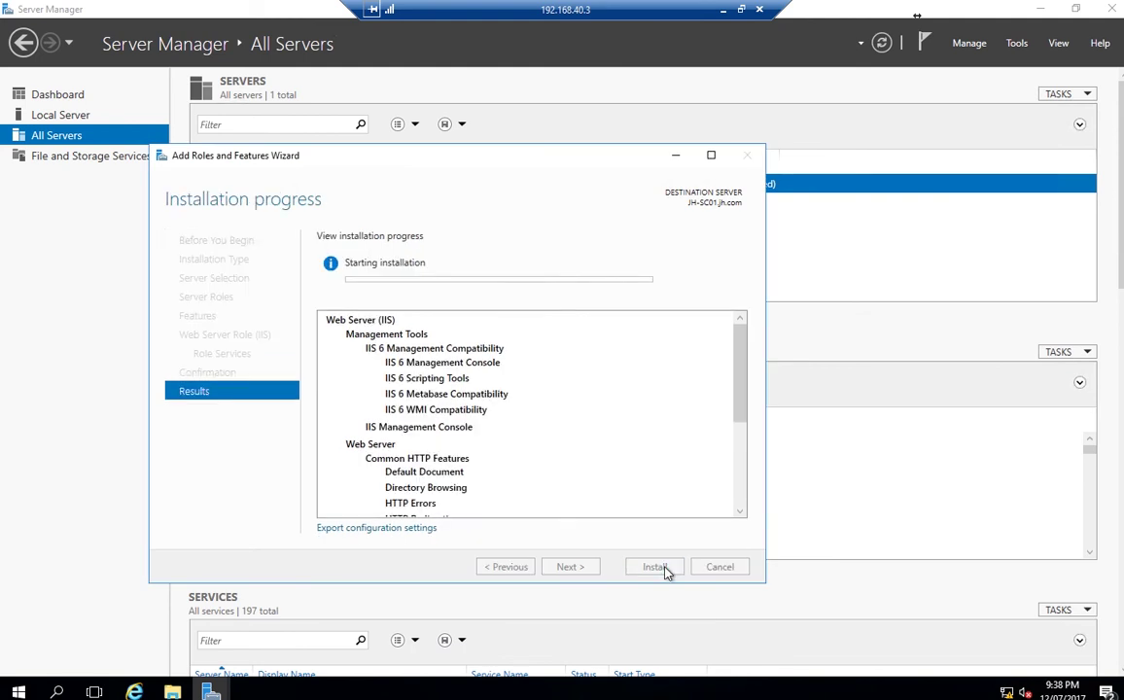
{"action": "mouse_move", "coordinate": [740, 357]}
{"action": "left_mouse_down"}
{"action": "mouse_move", "coordinate": [743, 446]}
{"action": "mouse_move", "coordinate": [741, 335]}
{"action": "left_mouse_up"}
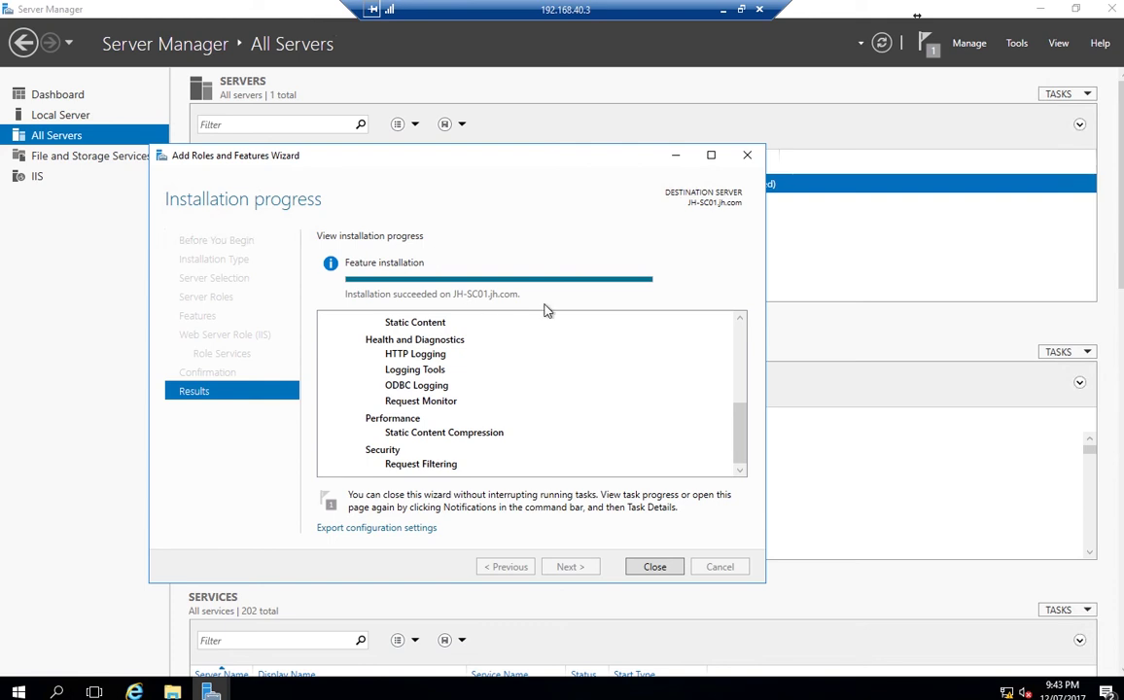
{"action": "left_click", "coordinate": [677, 574]}
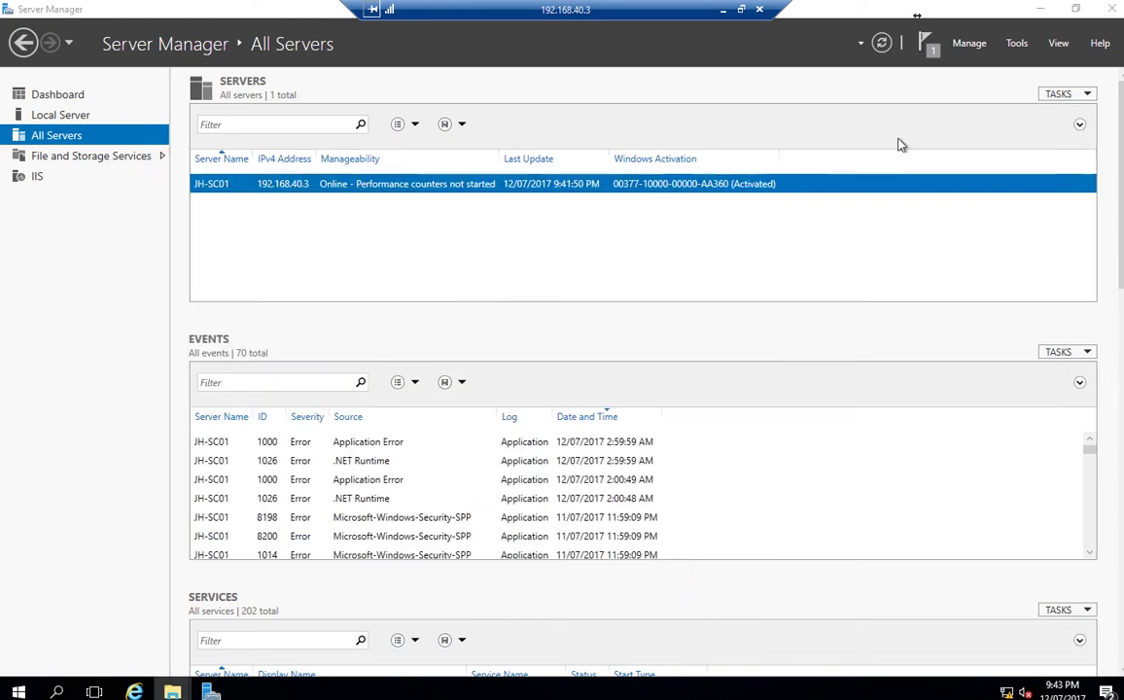
Step: Start the Add Roles and Features Wizard again for JH-SC01.jh.com and proceed to its server roles
{"action": "left_click", "coordinate": [967, 45]}
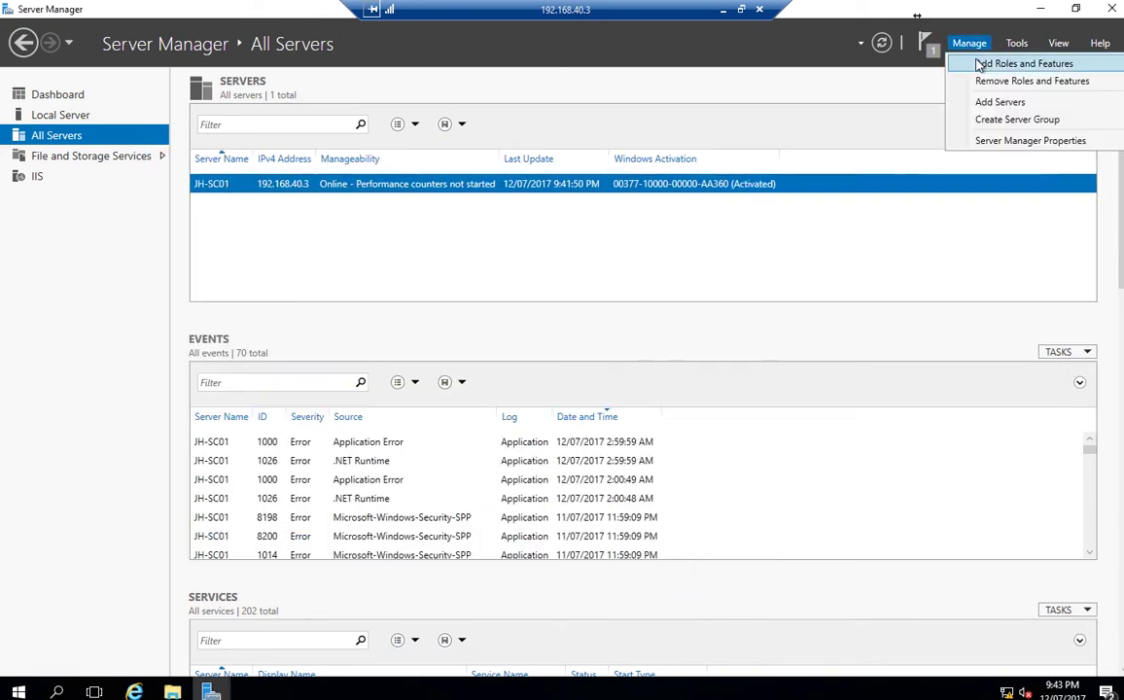
{"action": "left_click", "coordinate": [980, 64]}
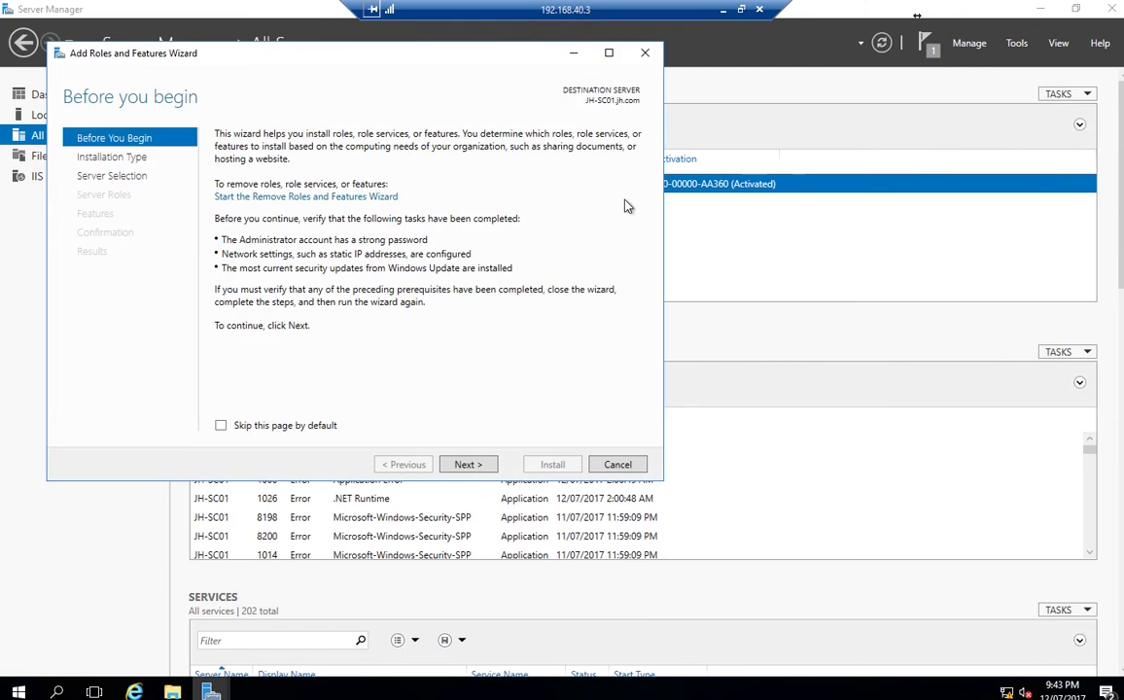
{"action": "left_click", "coordinate": [487, 466]}
{"action": "left_click", "coordinate": [489, 466]}
{"action": "left_click", "coordinate": [489, 465]}
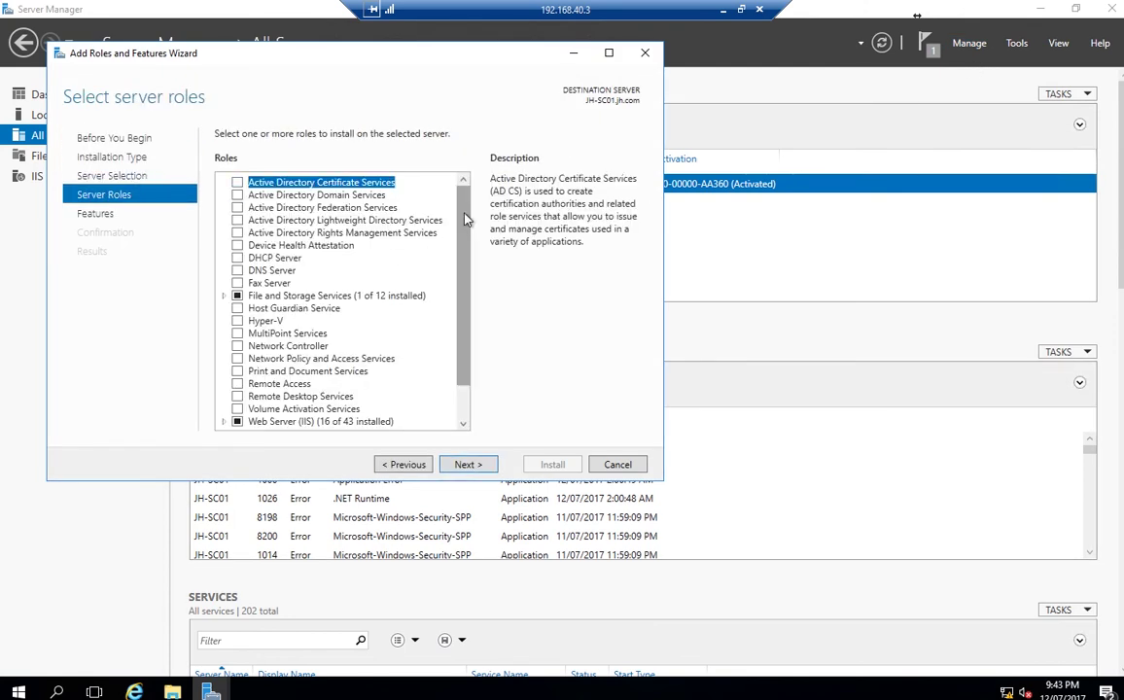
Step: Examine the installed Management Tools and IIS 6 Management Compatibility components under the Web Server (IIS) role
{"action": "scroll", "coordinate": [465, 243], "scroll_direction": "down", "scroll_amount": 1}
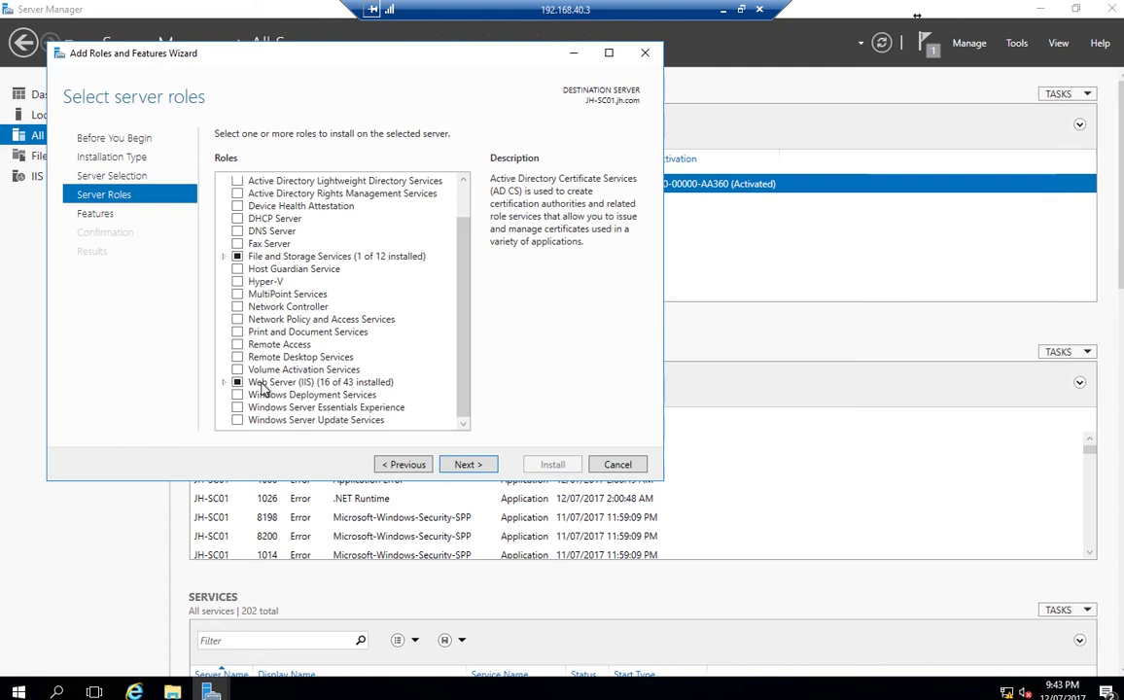
{"action": "left_click", "coordinate": [224, 382]}
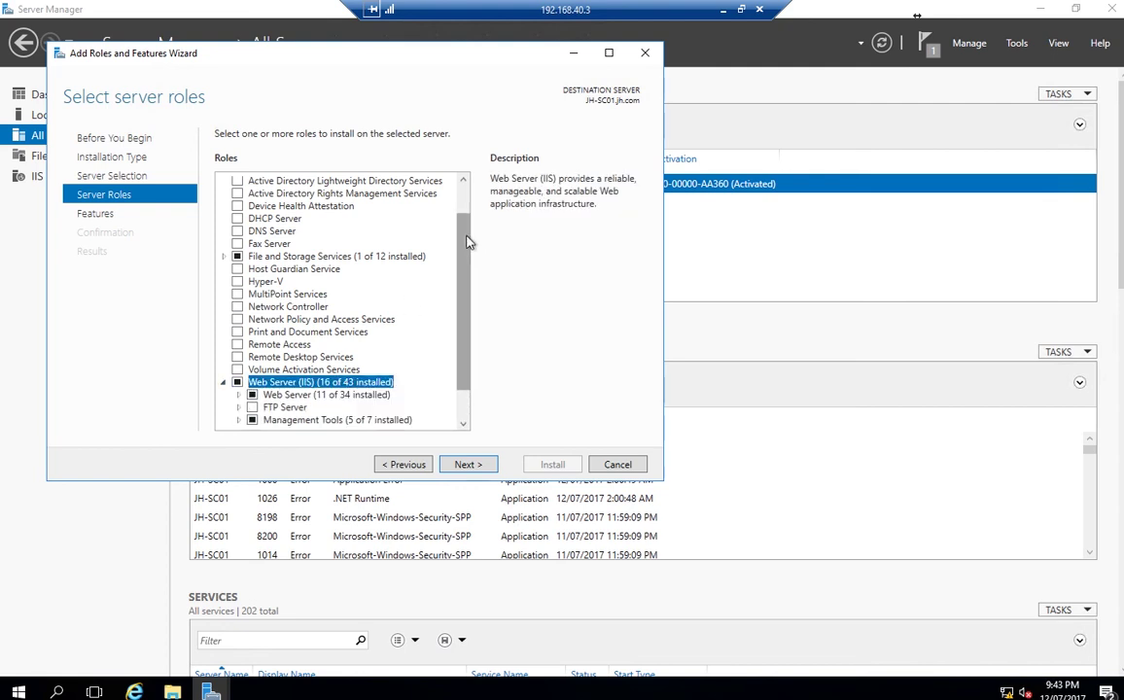
{"action": "scroll", "coordinate": [463, 253], "scroll_direction": "down", "scroll_amount": 1}
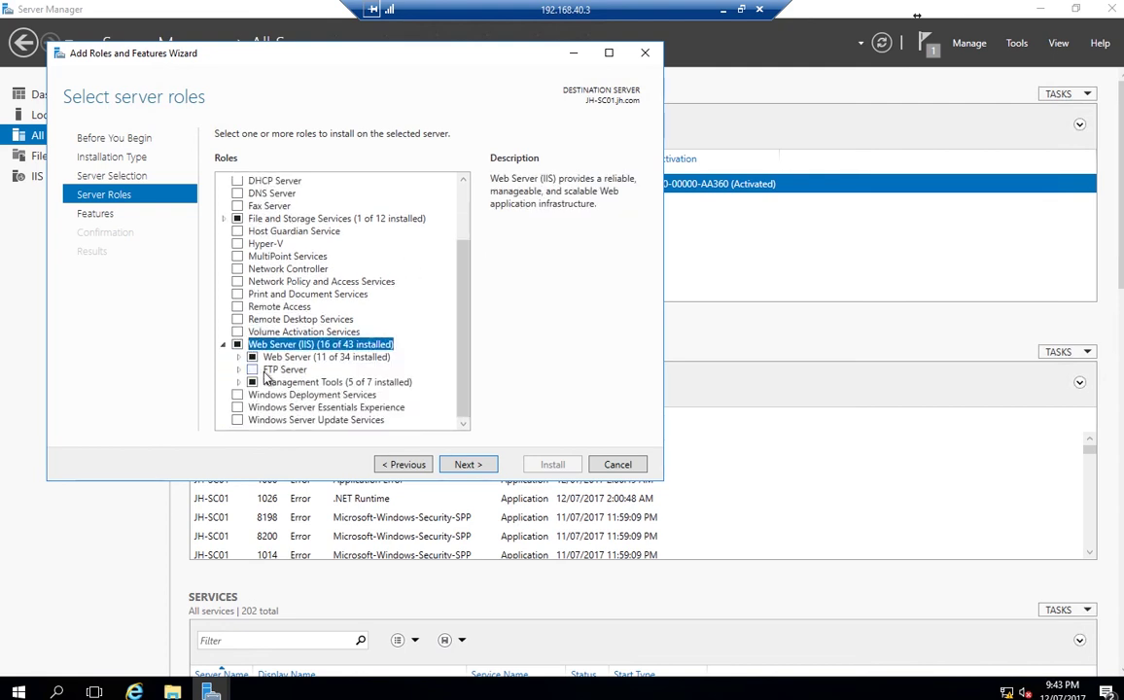
{"action": "left_click", "coordinate": [238, 382]}
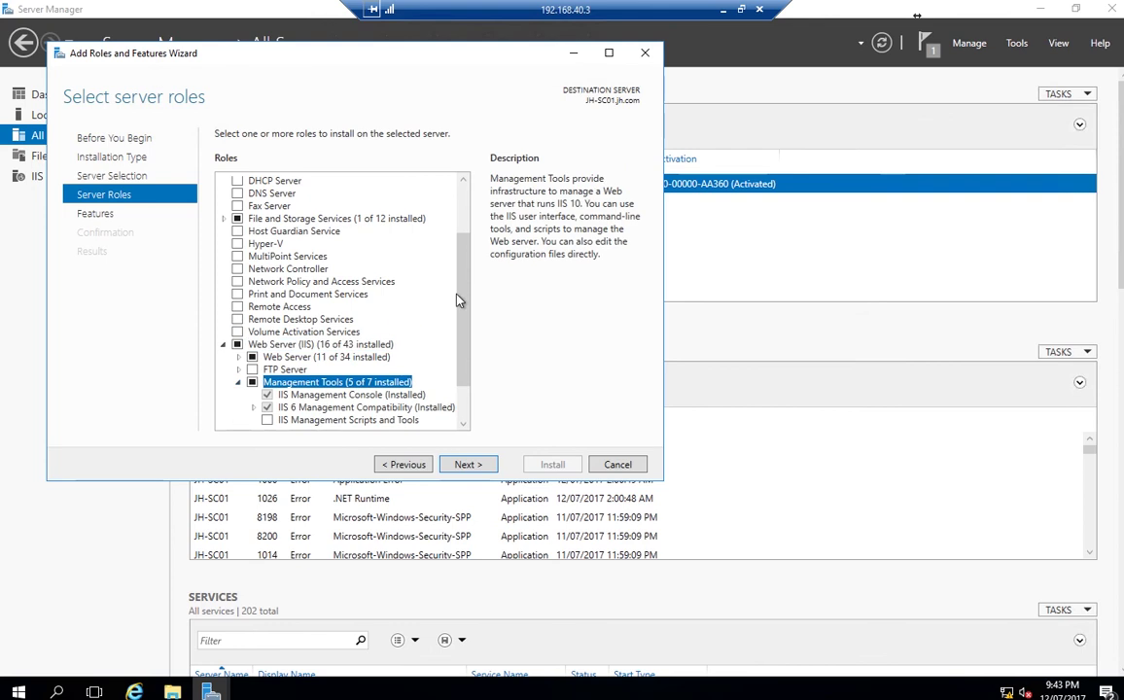
{"action": "left_click_drag", "start_coordinate": [464, 311], "coordinate": [463, 326]}
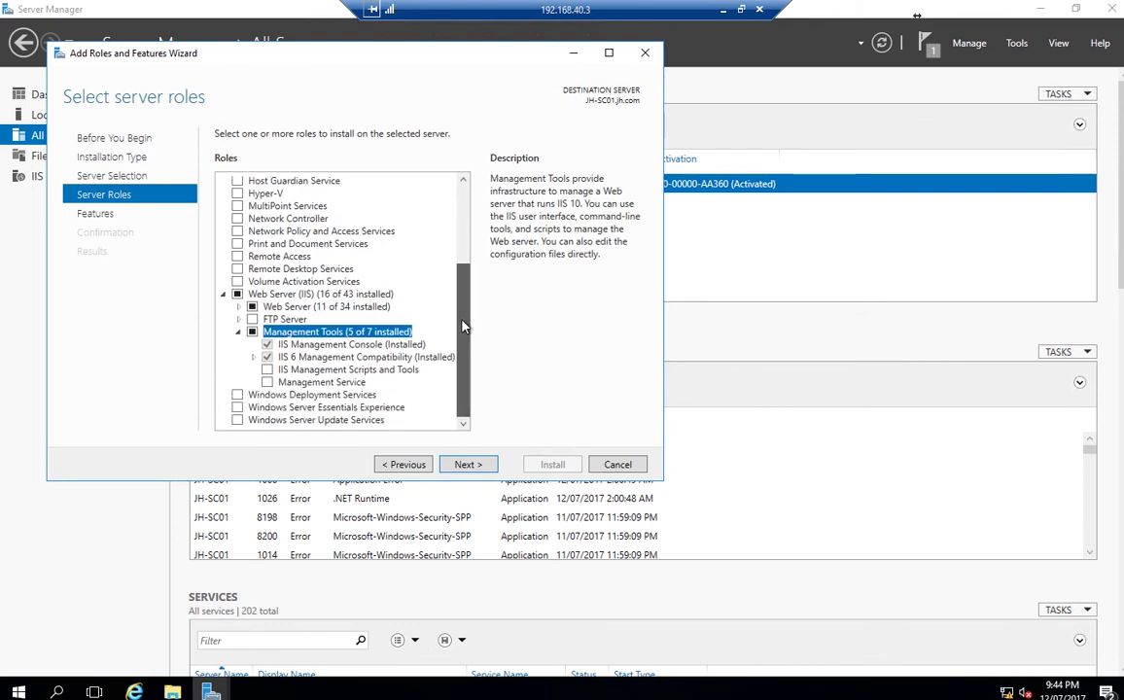
{"action": "left_click", "coordinate": [255, 358]}
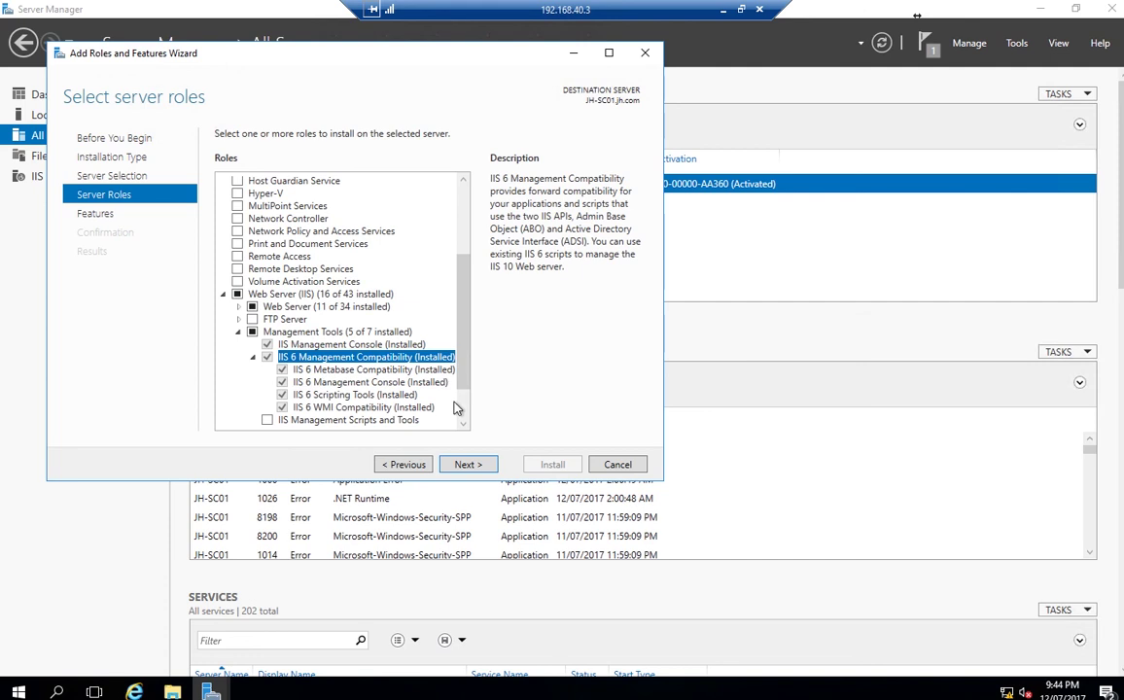
Step: Proceed to the features and select .NET Framework 3.5 with HTTP Activation, its required features and Non-HTTP Activation
{"action": "left_click", "coordinate": [466, 465]}
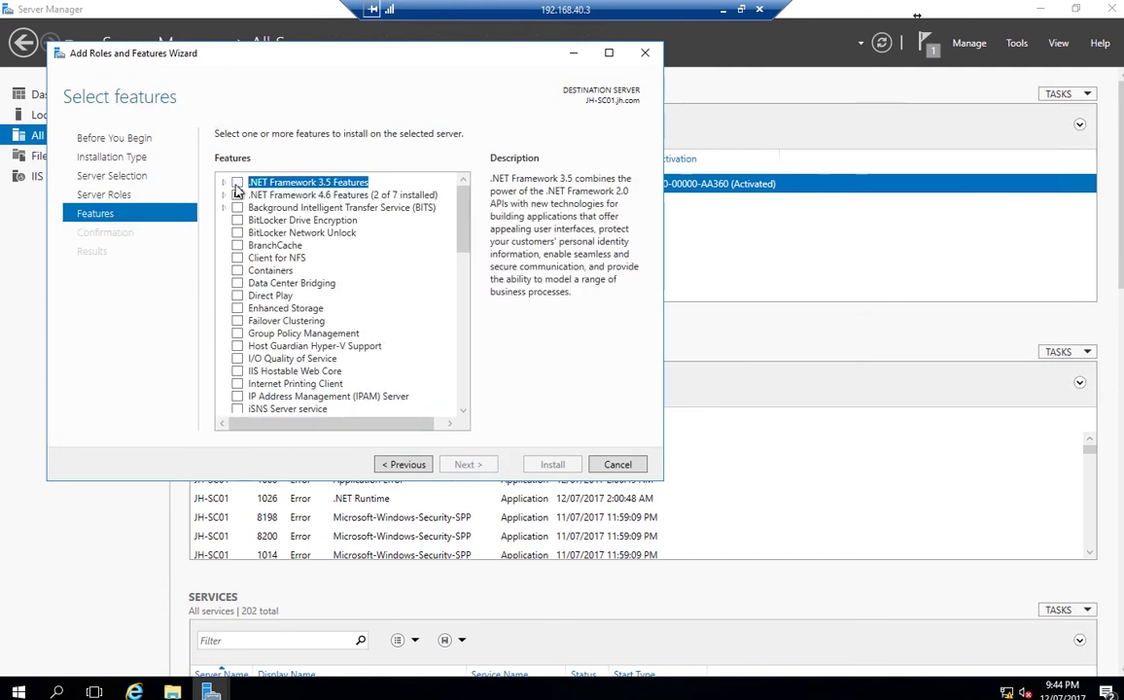
{"action": "left_click", "coordinate": [225, 183]}
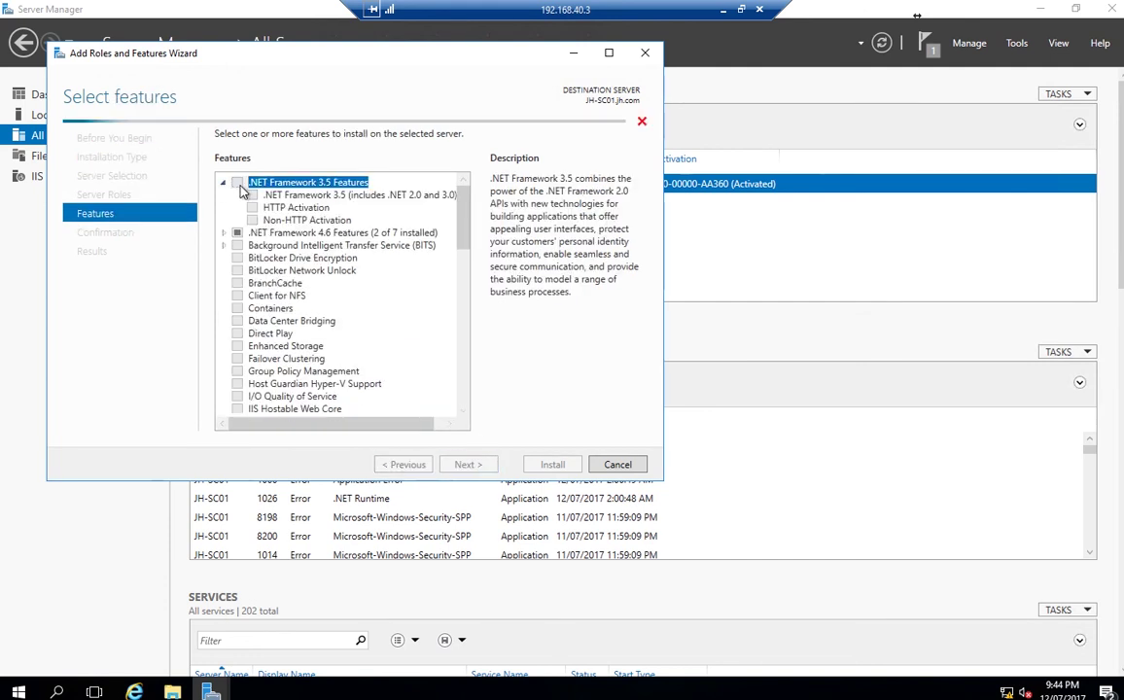
{"action": "left_click", "coordinate": [237, 184]}
{"action": "left_click", "coordinate": [252, 207]}
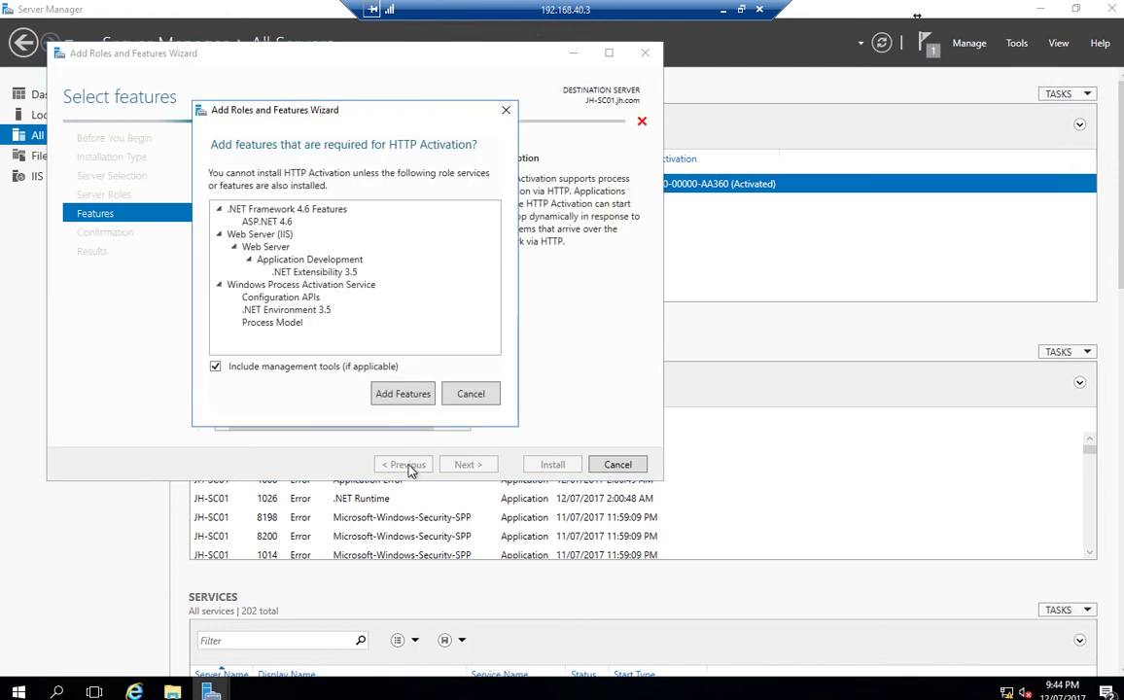
{"action": "left_click", "coordinate": [402, 394]}
{"action": "left_click", "coordinate": [252, 221]}
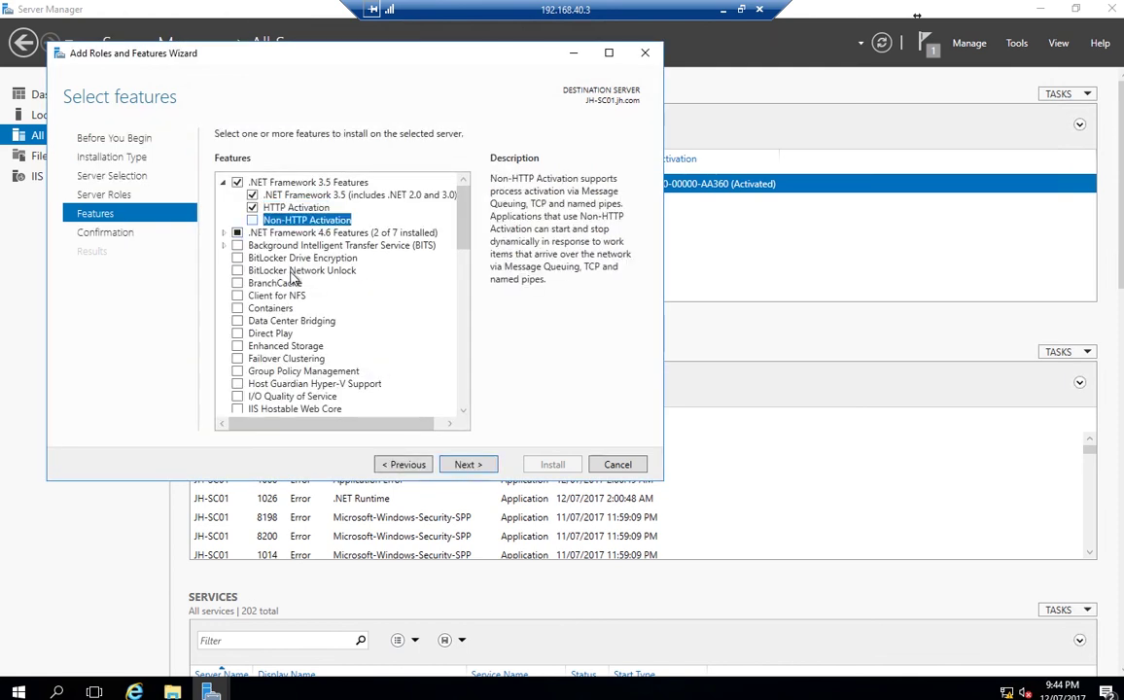
Step: Select Background Intelligent Transfer Service (BITS) with its required features, and Remote Differential Compression
{"action": "left_click", "coordinate": [225, 233]}
{"action": "left_click", "coordinate": [241, 271]}
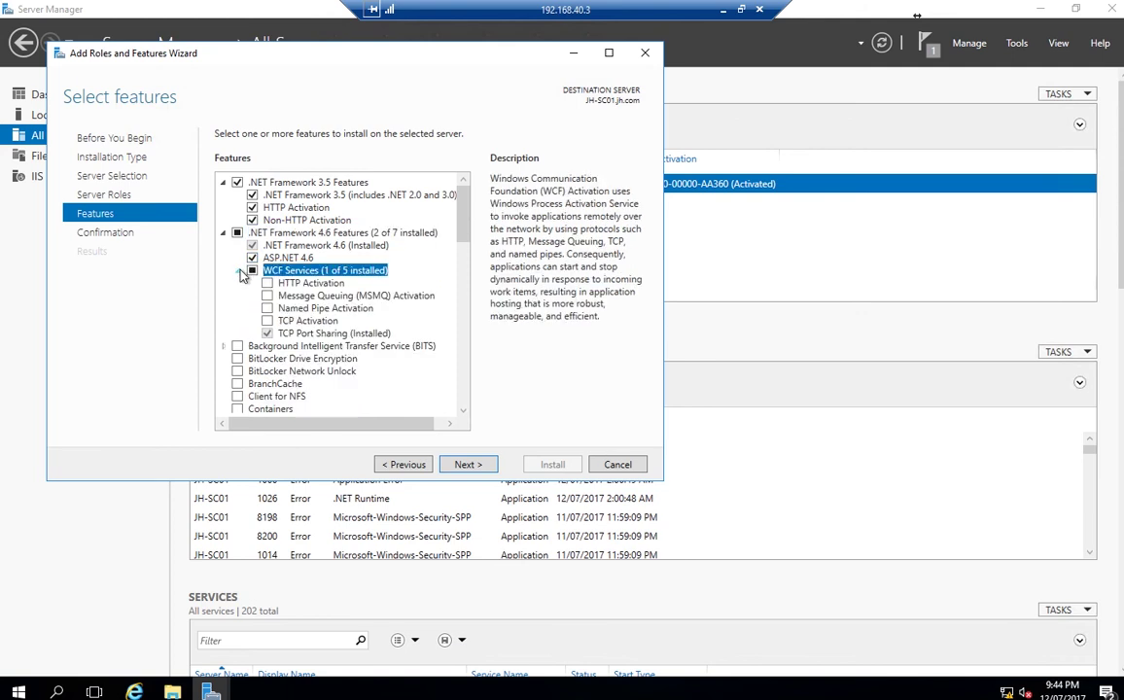
{"action": "left_click", "coordinate": [241, 272]}
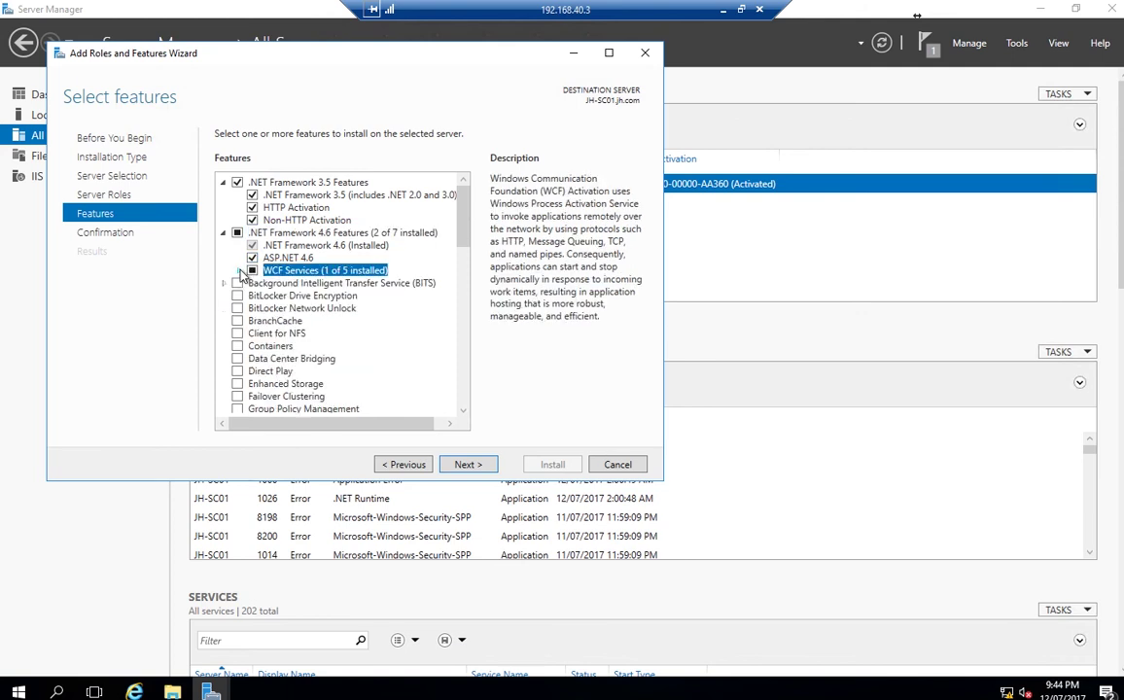
{"action": "left_click_drag", "start_coordinate": [463, 214], "coordinate": [464, 233]}
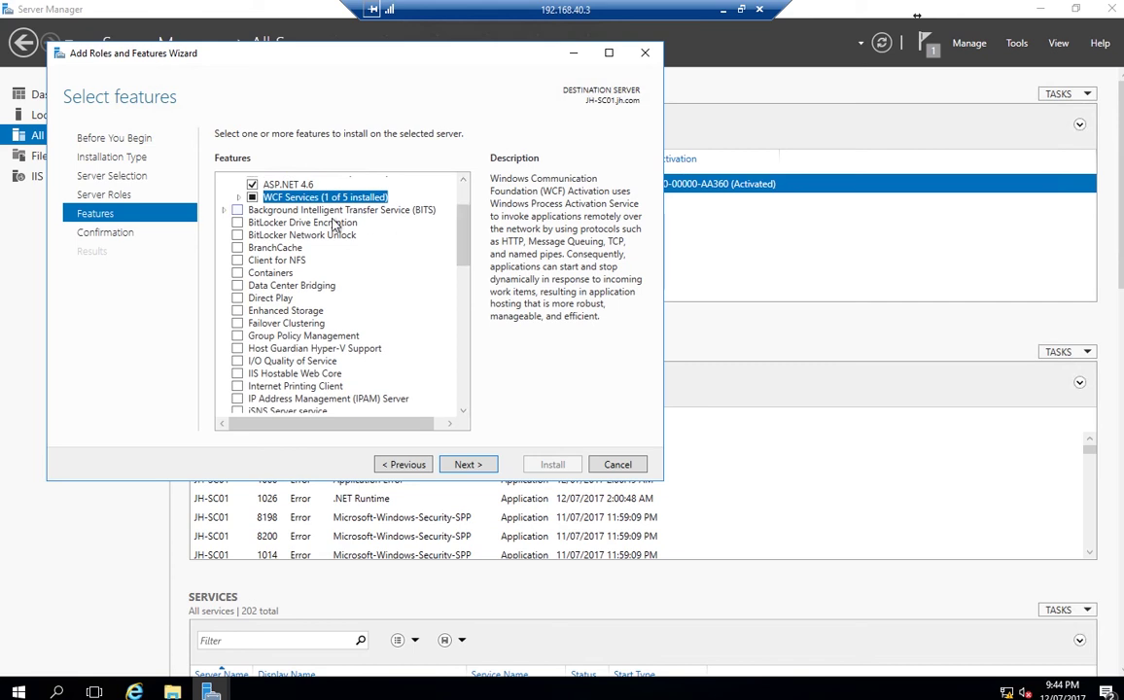
{"action": "left_click", "coordinate": [237, 210]}
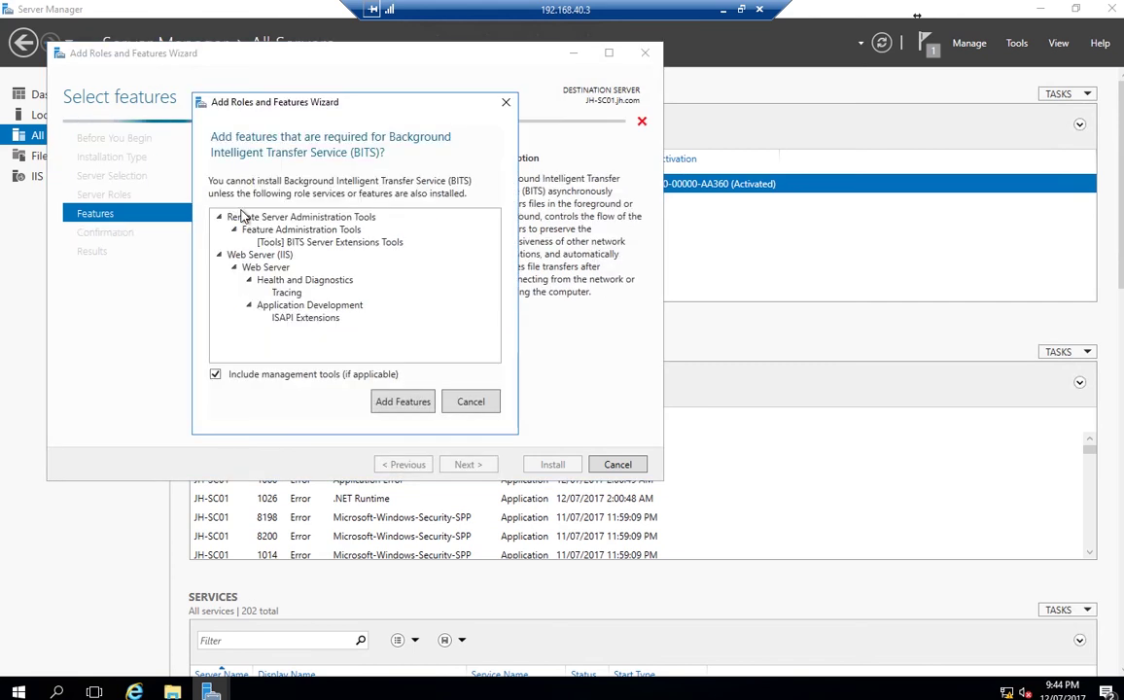
{"action": "left_click", "coordinate": [399, 400]}
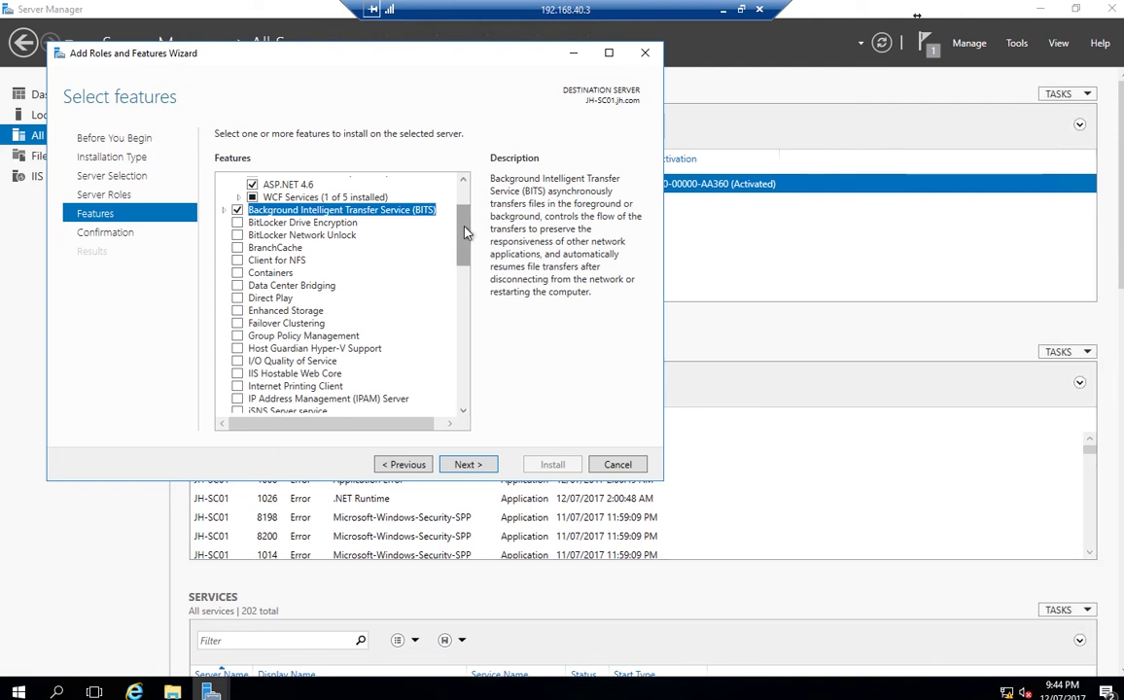
{"action": "left_click_drag", "start_coordinate": [465, 231], "coordinate": [465, 295]}
{"action": "left_click", "coordinate": [238, 322]}
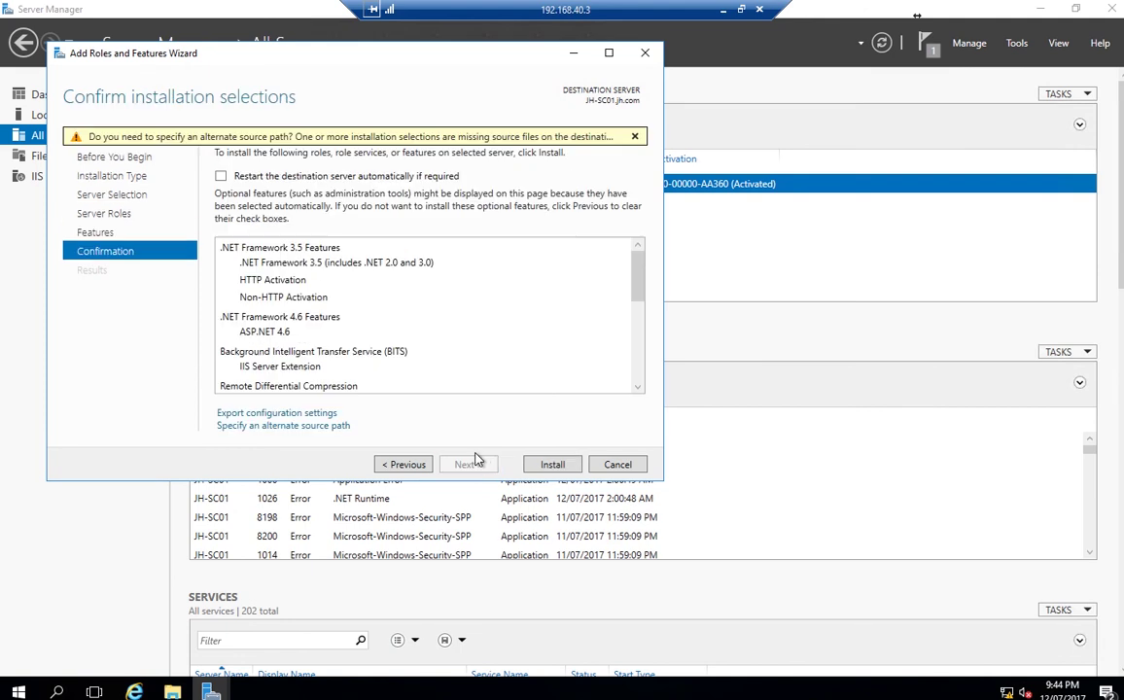
Step: Allow automatic restarts of the destination server, review the selected components and install them
{"action": "left_click", "coordinate": [291, 176]}
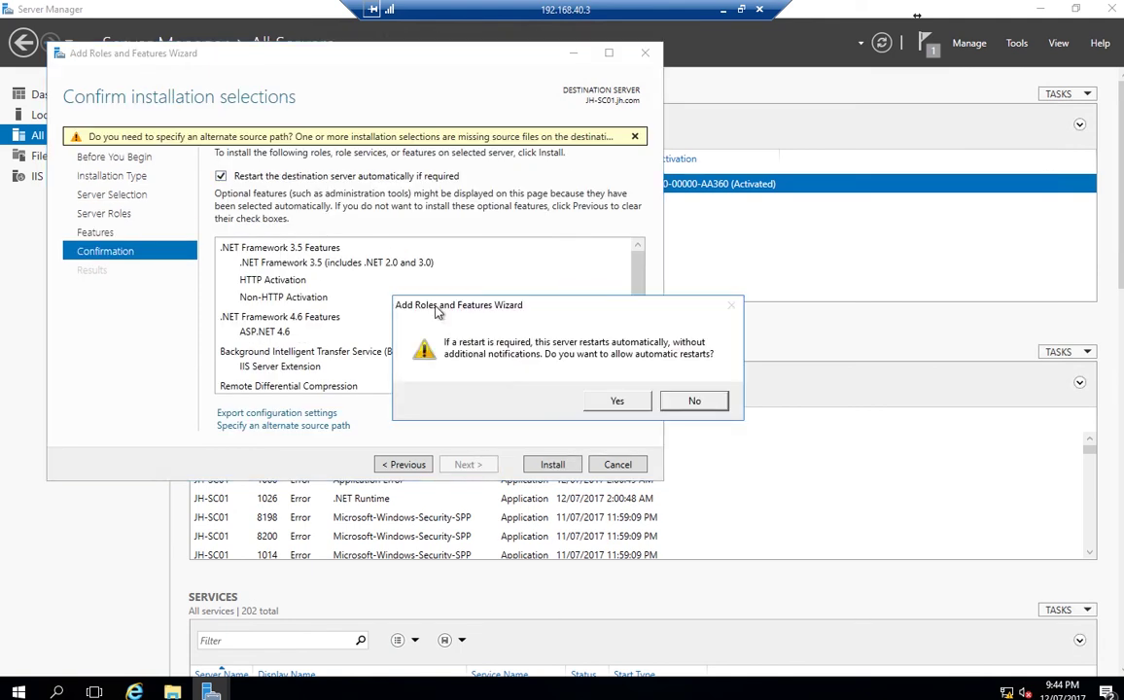
{"action": "left_click", "coordinate": [616, 399]}
{"action": "left_click_drag", "start_coordinate": [639, 269], "coordinate": [623, 385]}
{"action": "left_click", "coordinate": [567, 467]}
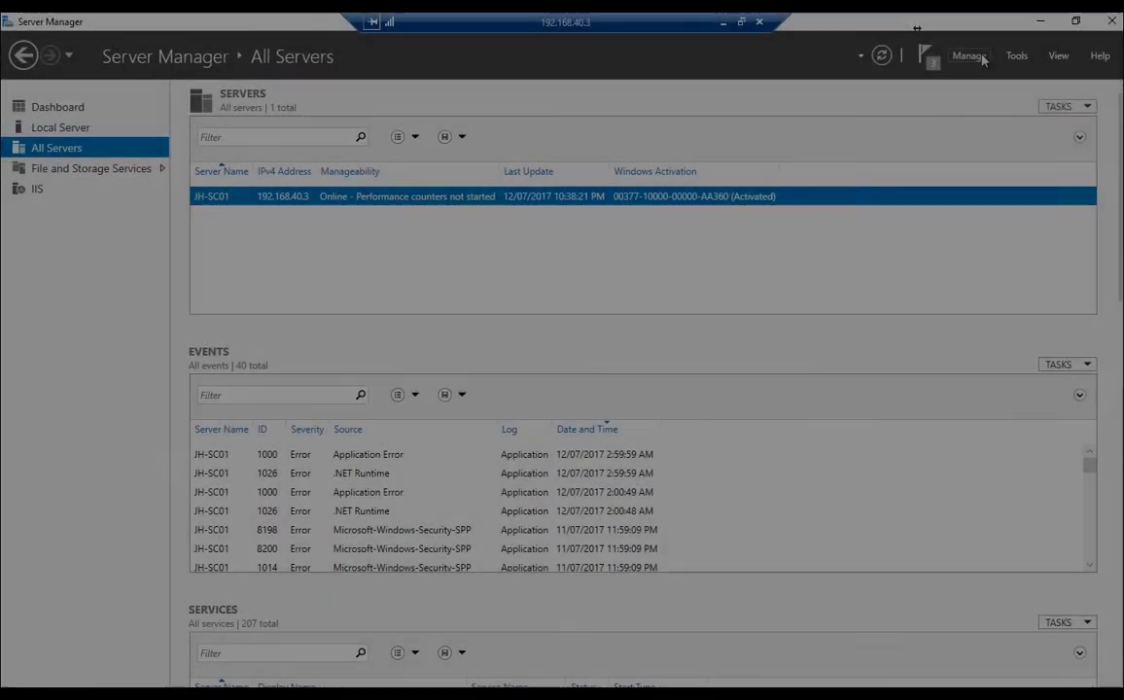
Step: Start a new Add Roles and Features Wizard for JH-SC01.jh.com and proceed to the server roles
{"action": "left_click", "coordinate": [982, 61]}
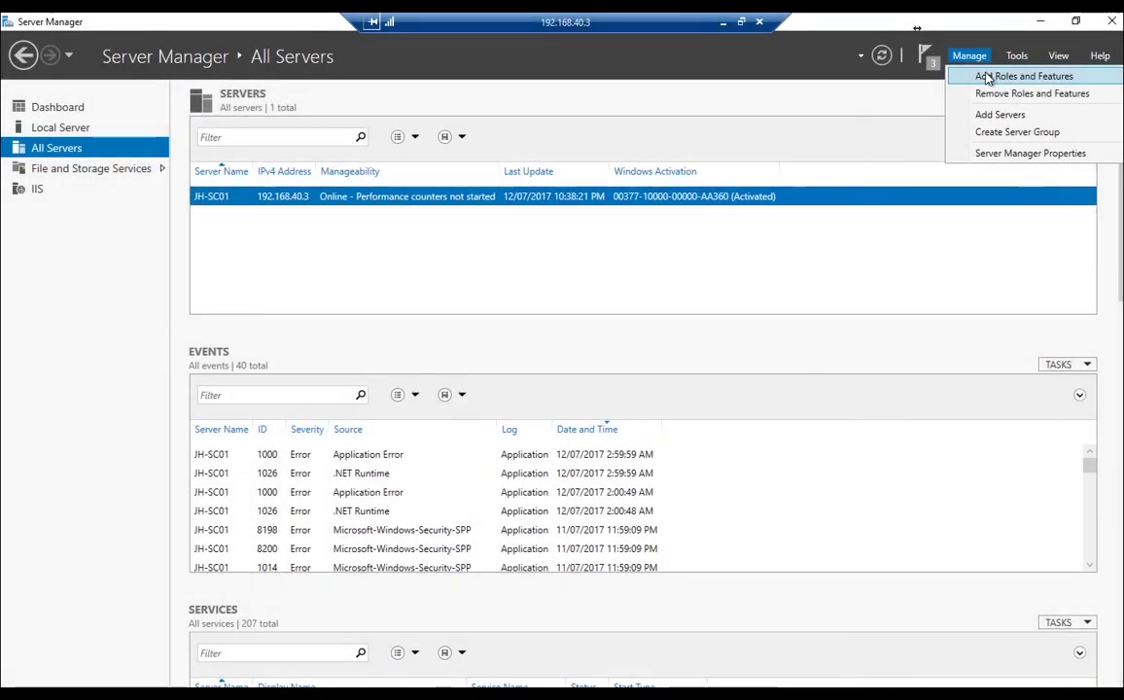
{"action": "left_click", "coordinate": [977, 77]}
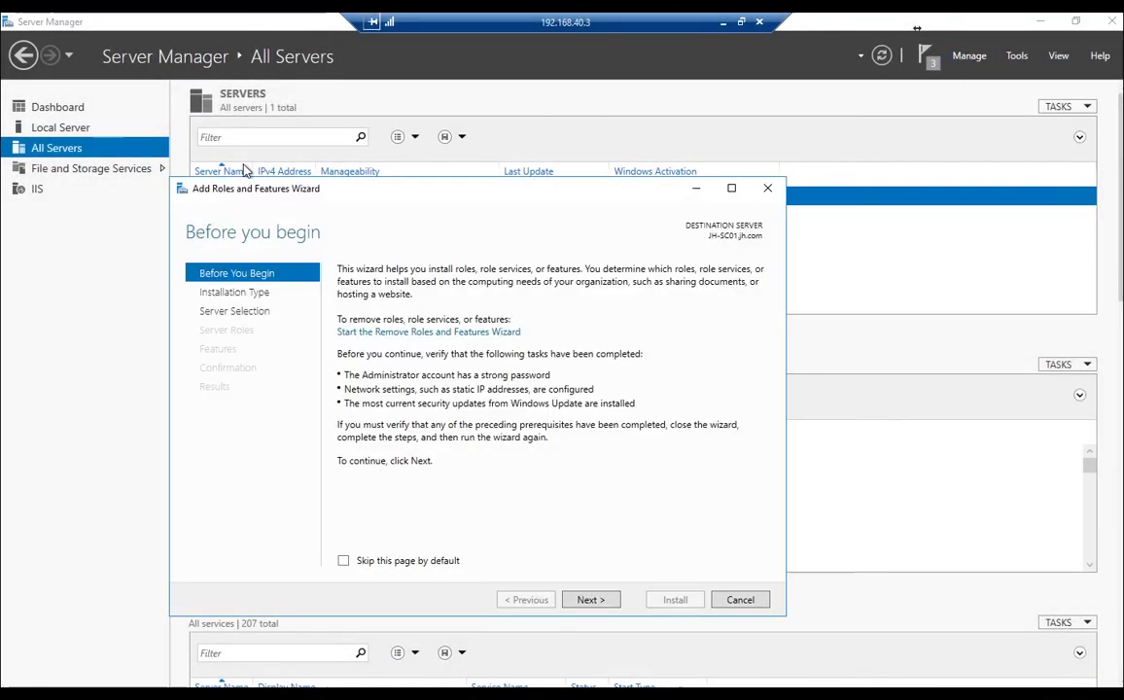
{"action": "left_click", "coordinate": [592, 600]}
{"action": "left_click", "coordinate": [588, 601]}
{"action": "left_click", "coordinate": [587, 601]}
Step: Select the Windows Server Update Services role with its required features and proceed to the WSUS role services
{"action": "scroll", "coordinate": [588, 433], "scroll_direction": "down", "scroll_amount": 2}
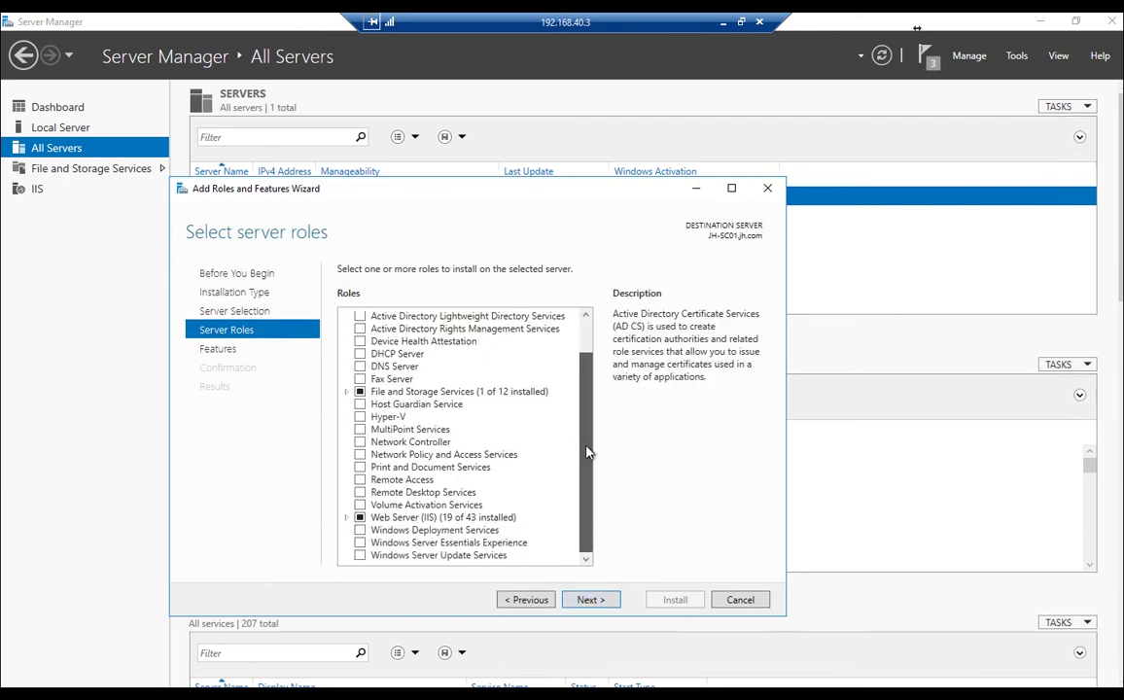
{"action": "left_click", "coordinate": [361, 556]}
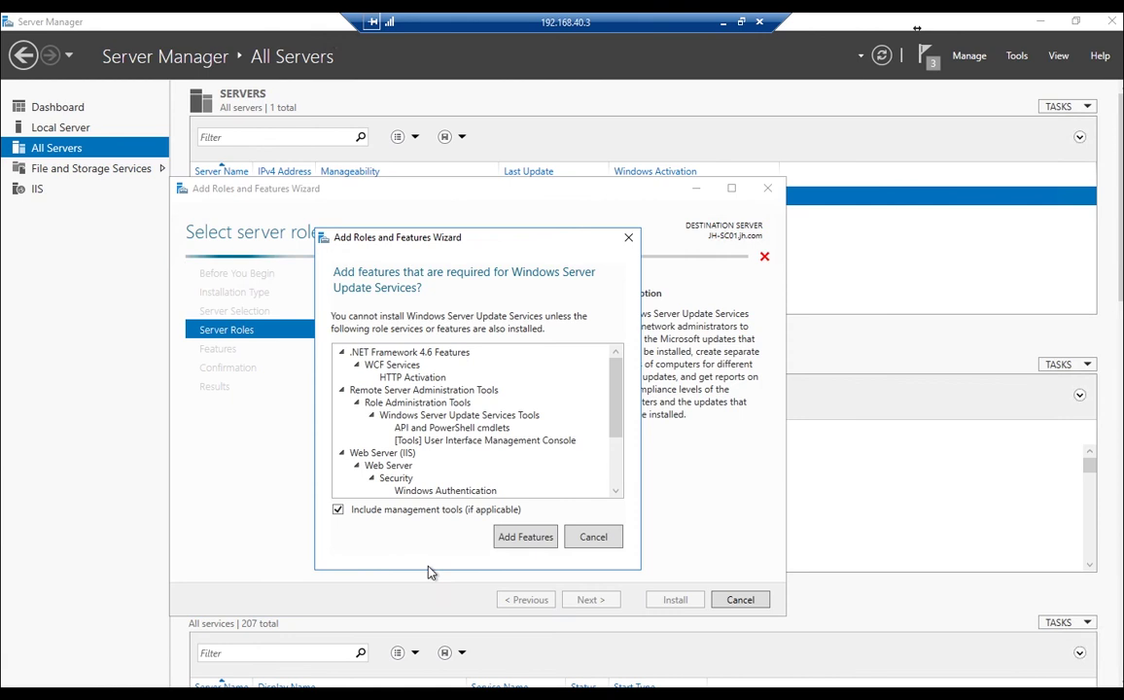
{"action": "left_click", "coordinate": [507, 536]}
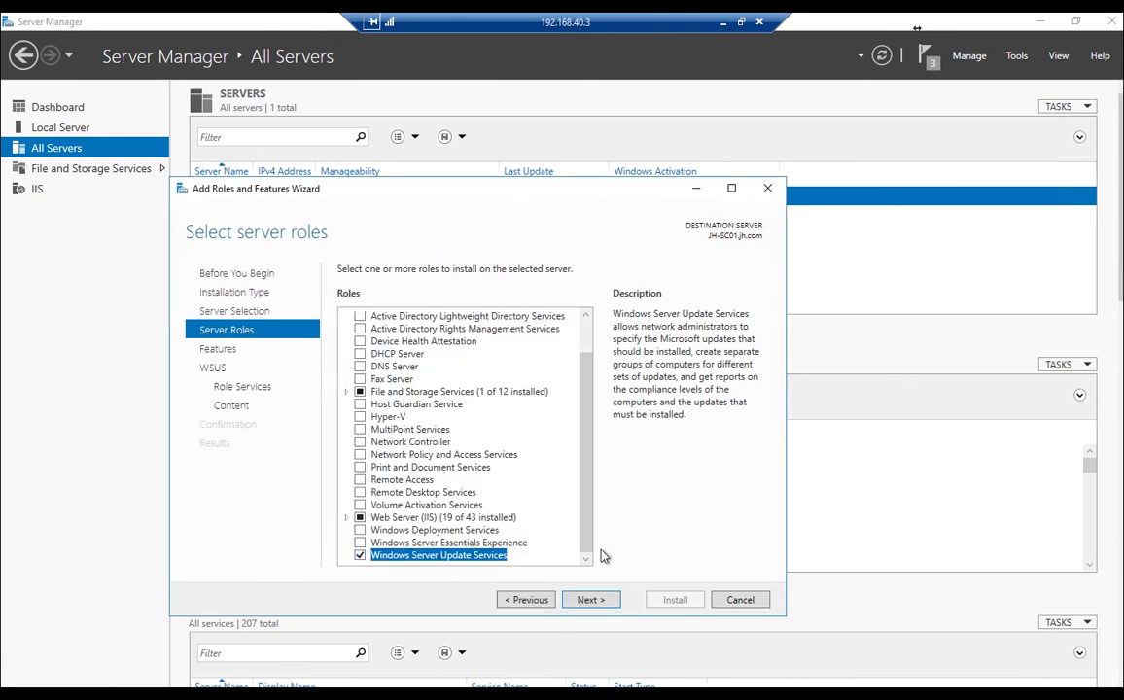
{"action": "left_click", "coordinate": [596, 601]}
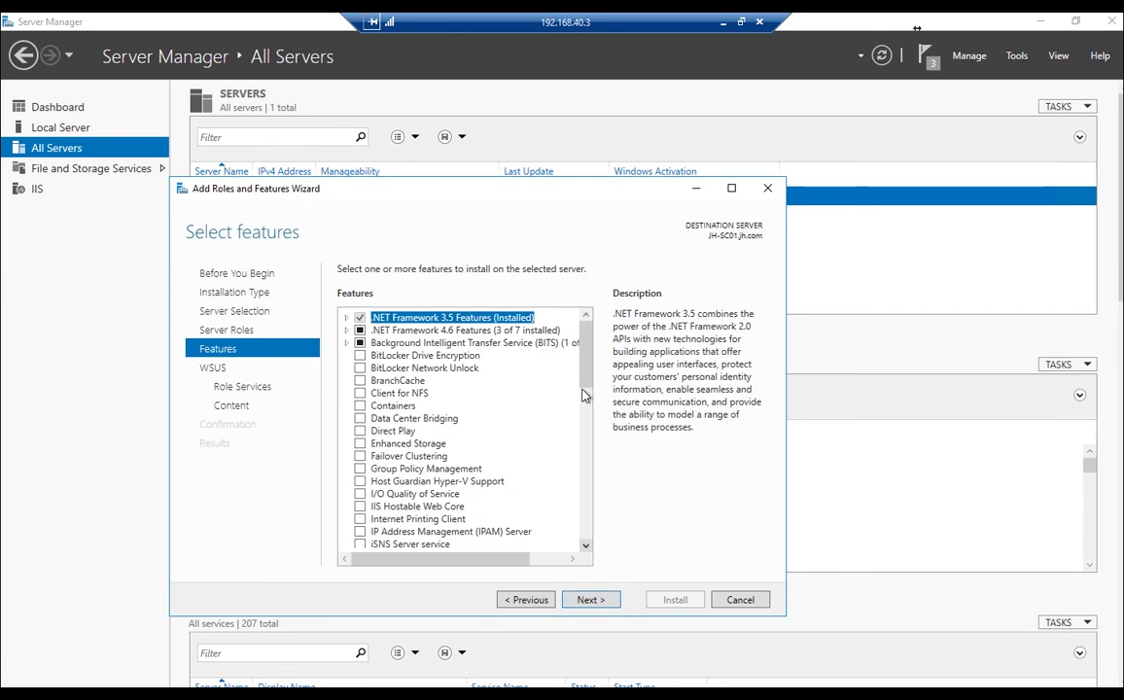
{"action": "left_click_drag", "start_coordinate": [587, 347], "coordinate": [605, 583]}
{"action": "left_click", "coordinate": [596, 602]}
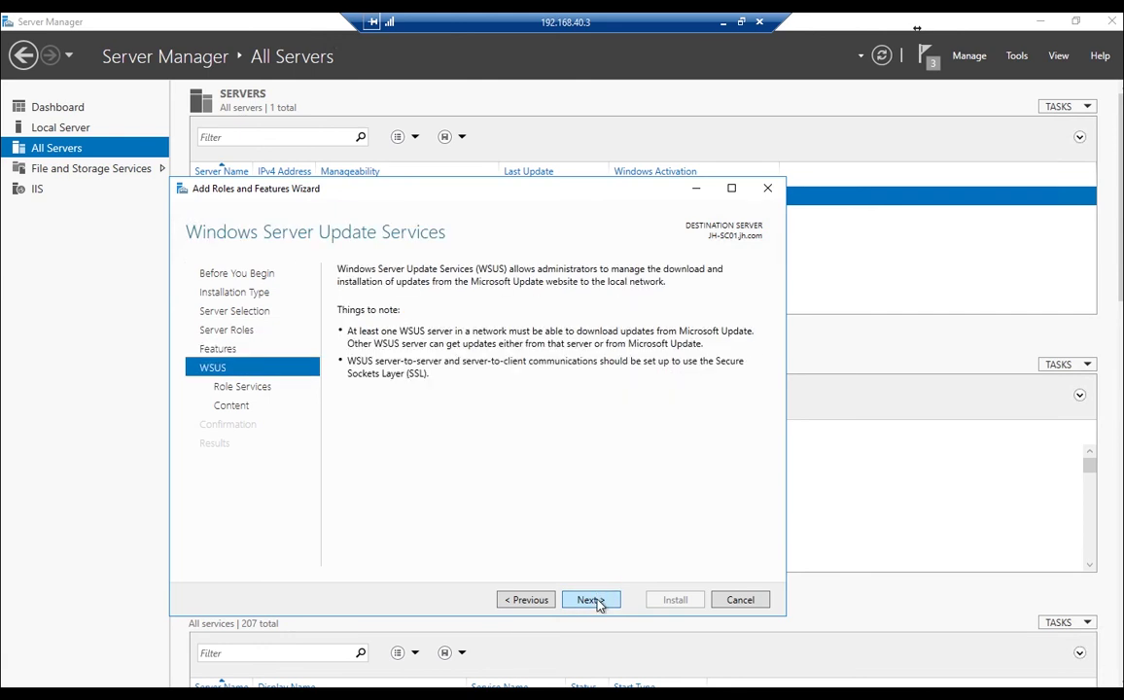
{"action": "left_click", "coordinate": [597, 601]}
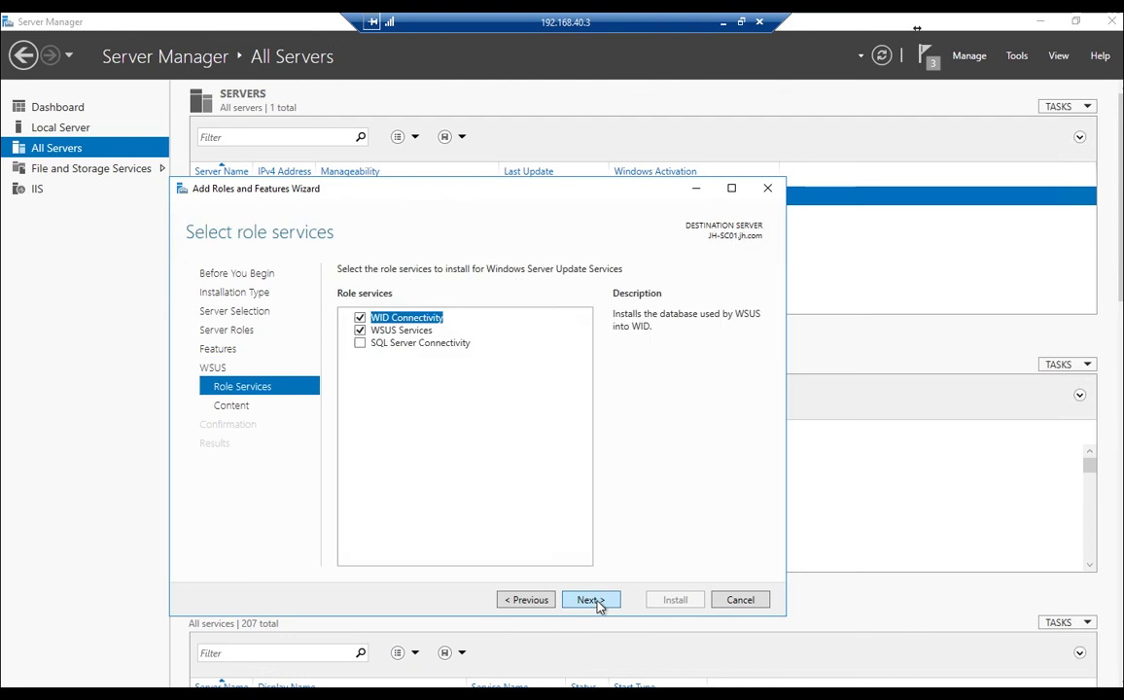
Step: Replace WID Connectivity with SQL Server Connectivity in the WSUS role services and proceed to the content location
{"action": "left_click", "coordinate": [361, 345]}
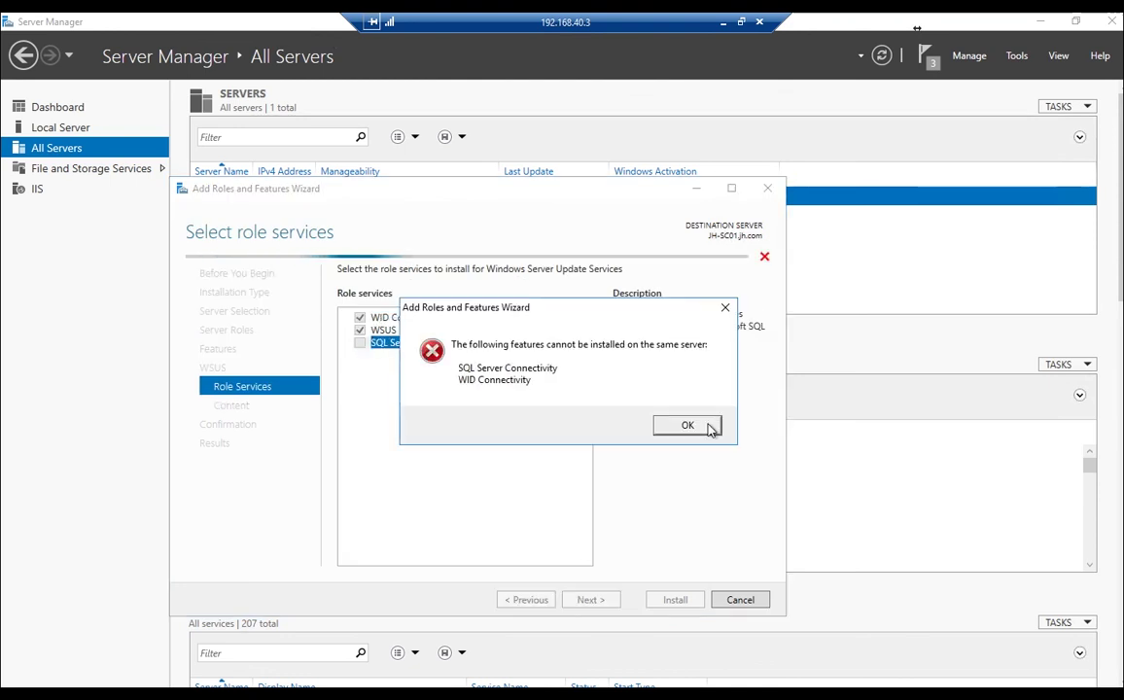
{"action": "left_click", "coordinate": [705, 426]}
{"action": "left_click", "coordinate": [360, 318]}
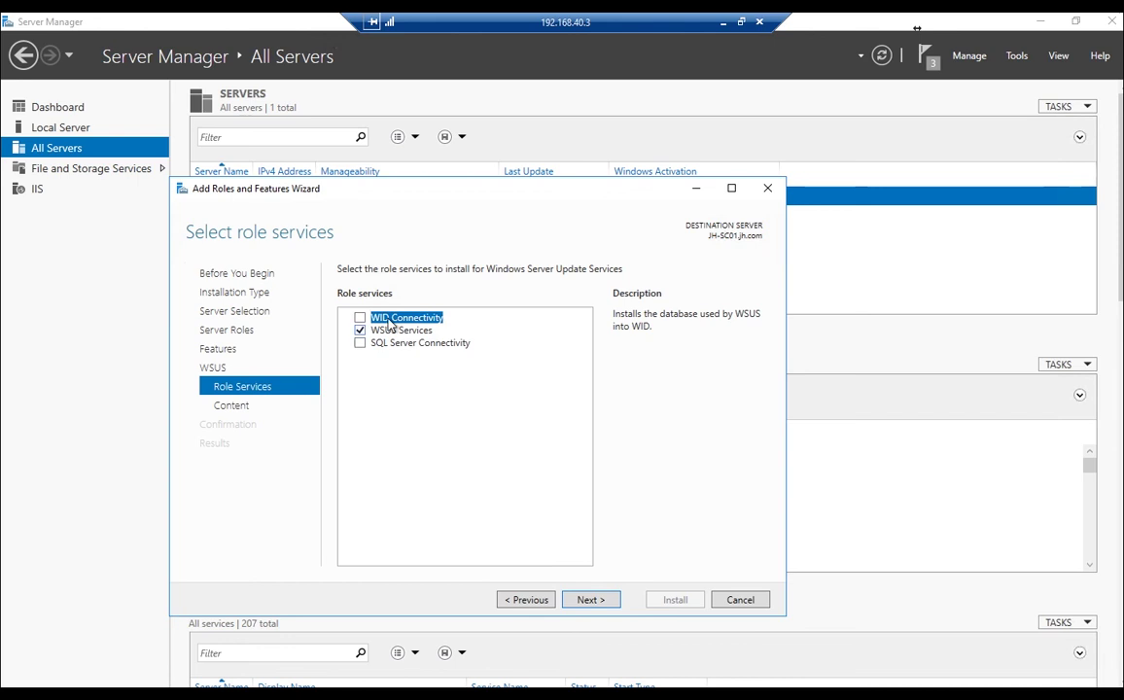
{"action": "left_click", "coordinate": [360, 342]}
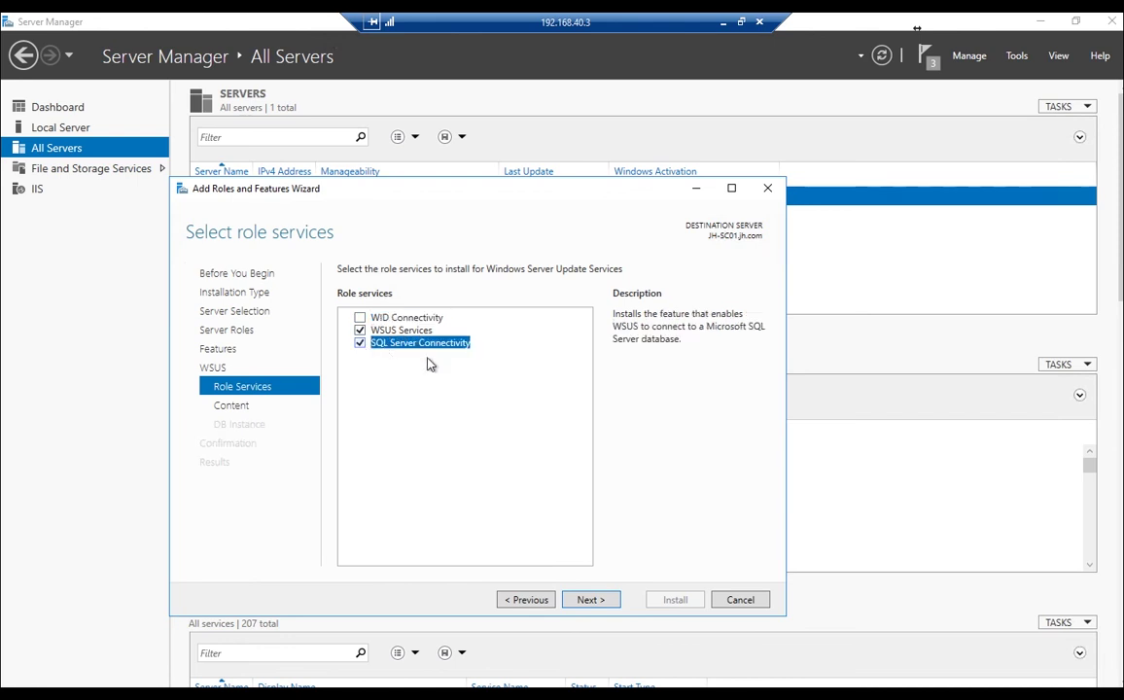
{"action": "left_click", "coordinate": [590, 599]}
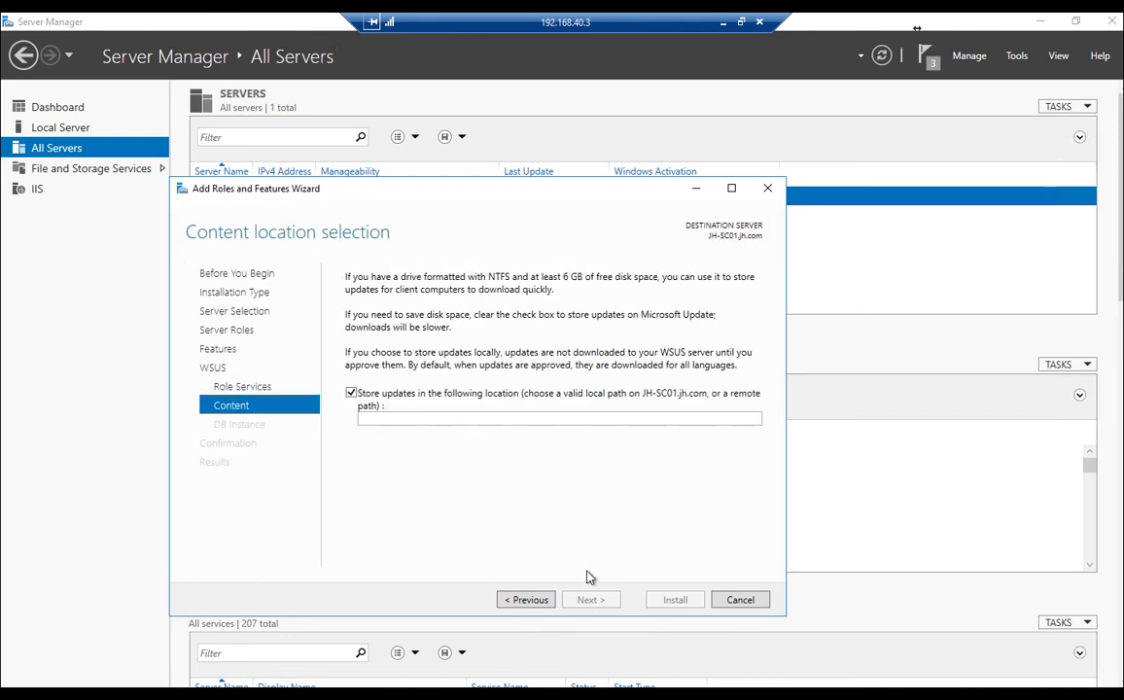
Step: Set the local storage location for updates to c:\WSUS Content and proceed to the database instance selection
{"action": "left_click", "coordinate": [424, 414]}
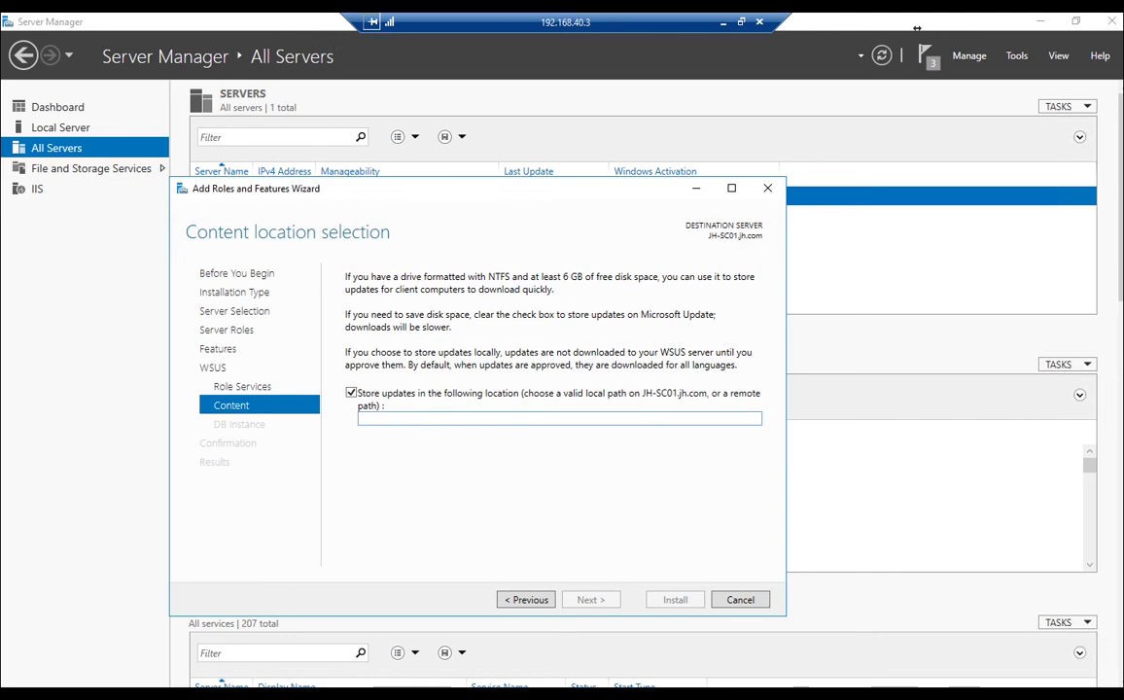
{"action": "type", "text": "c:\\"}
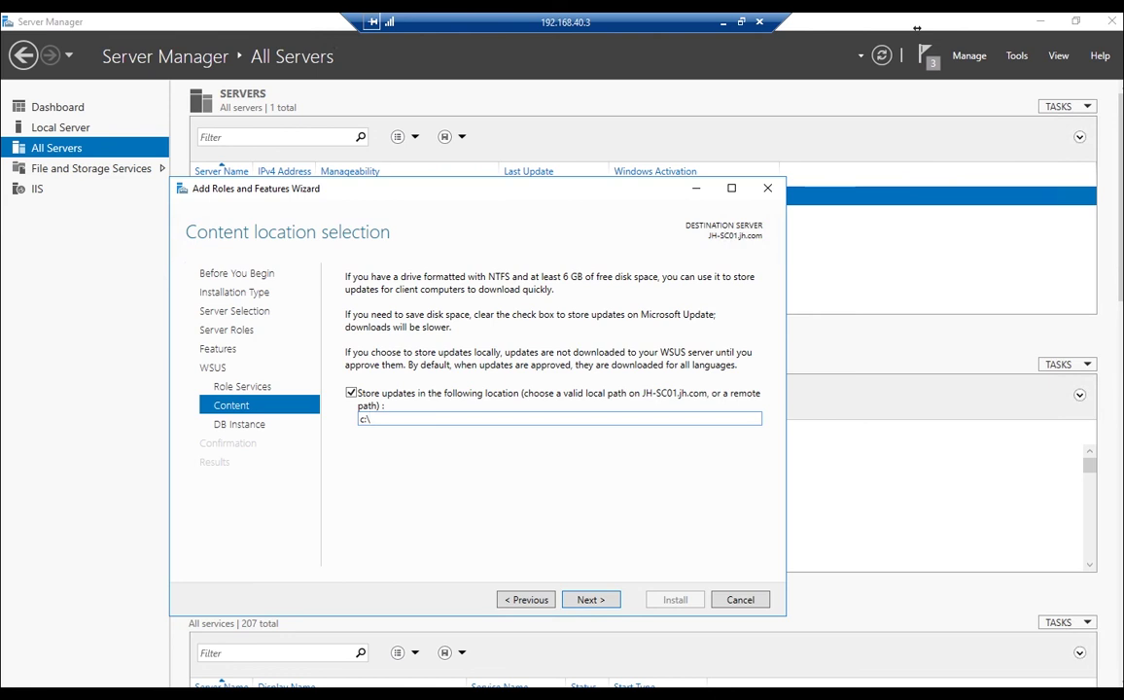
{"action": "type", "text": "WSUS Content"}
{"action": "left_click", "coordinate": [592, 600]}
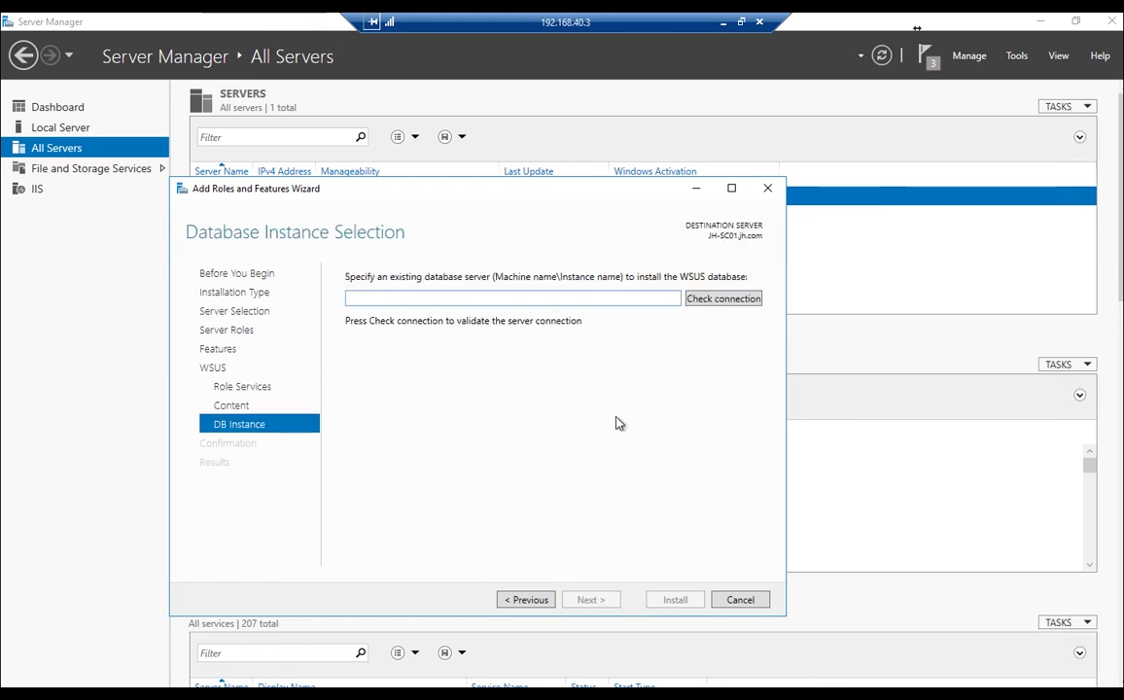
Step: Specify jh-sc01 as the existing database server for the WSUS database and check the connection
{"action": "left_click", "coordinate": [569, 299]}
{"action": "type", "text": "jh-sc01"}
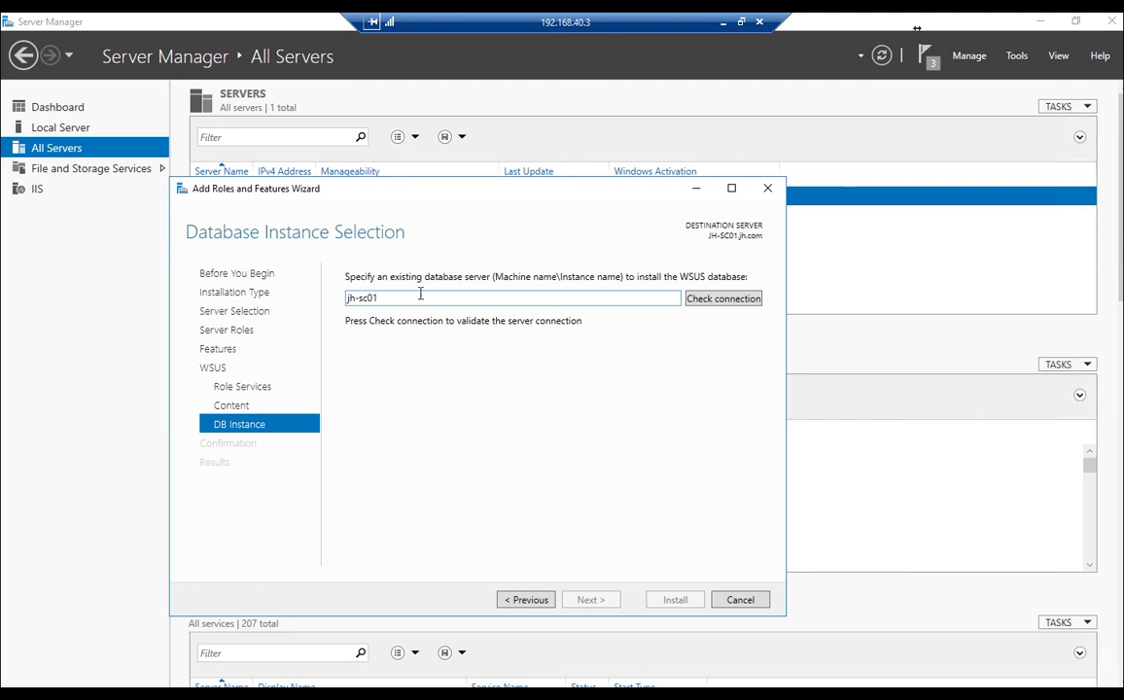
{"action": "double_click", "coordinate": [347, 300]}
{"action": "left_click", "coordinate": [392, 297]}
{"action": "double_click", "coordinate": [364, 298]}
{"action": "left_click", "coordinate": [387, 298]}
{"action": "key", "text": "BackSpace"}
{"action": "left_click", "coordinate": [725, 299]}
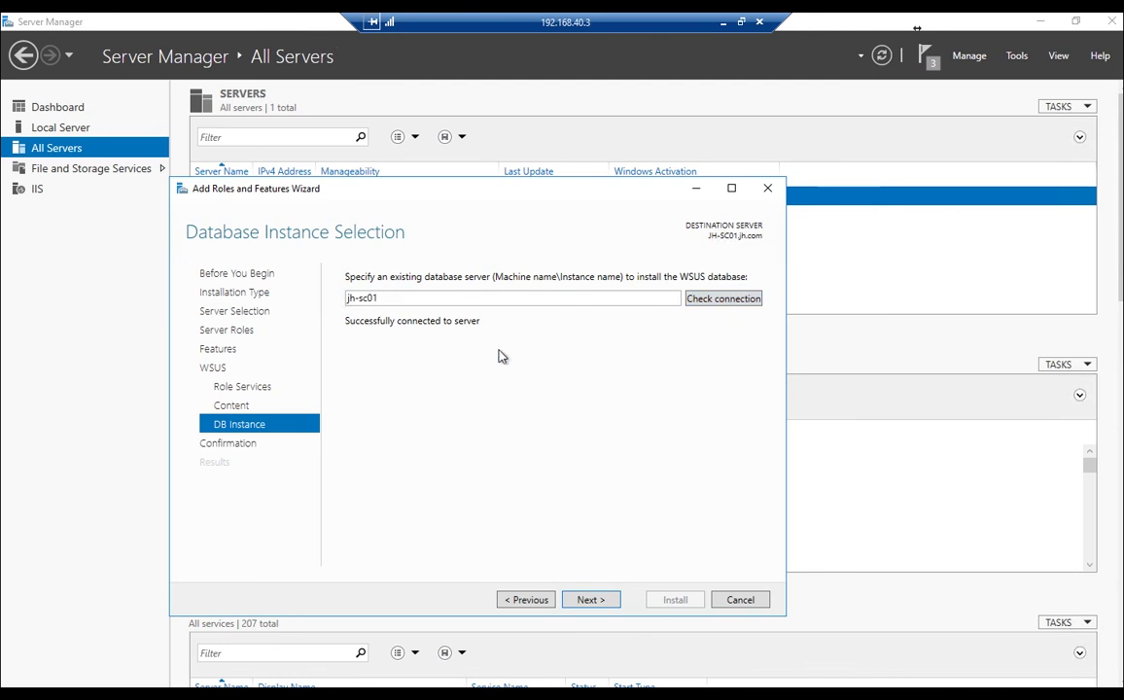
Step: Allow automatic restart of the destination server, review the confirmation list, install the WSUS role and close the wizard
{"action": "left_click", "coordinate": [590, 600]}
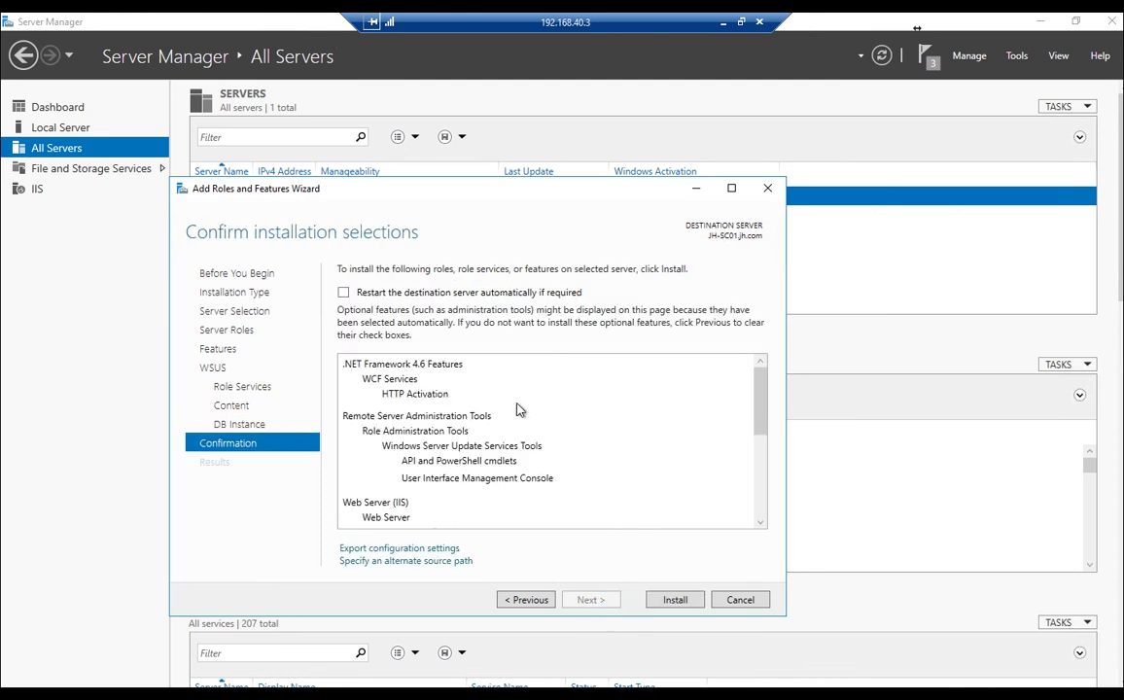
{"action": "left_click", "coordinate": [457, 294]}
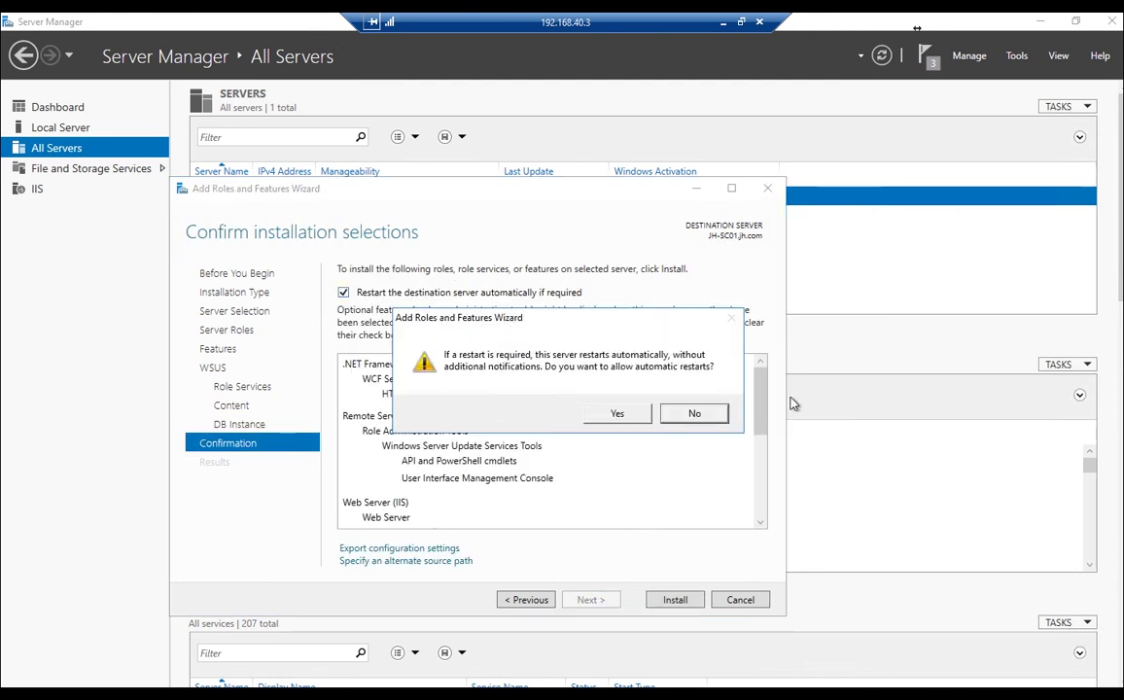
{"action": "left_click", "coordinate": [637, 418]}
{"action": "scroll", "coordinate": [545, 442], "scroll_direction": "down", "scroll_amount": 5}
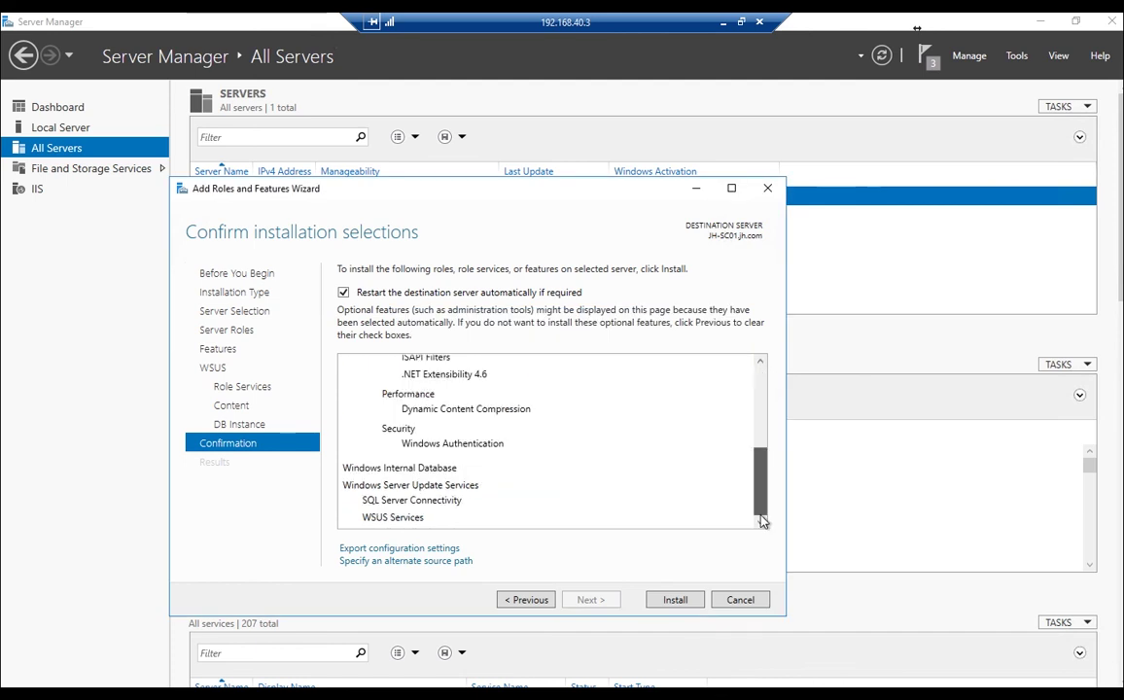
{"action": "left_click", "coordinate": [671, 600]}
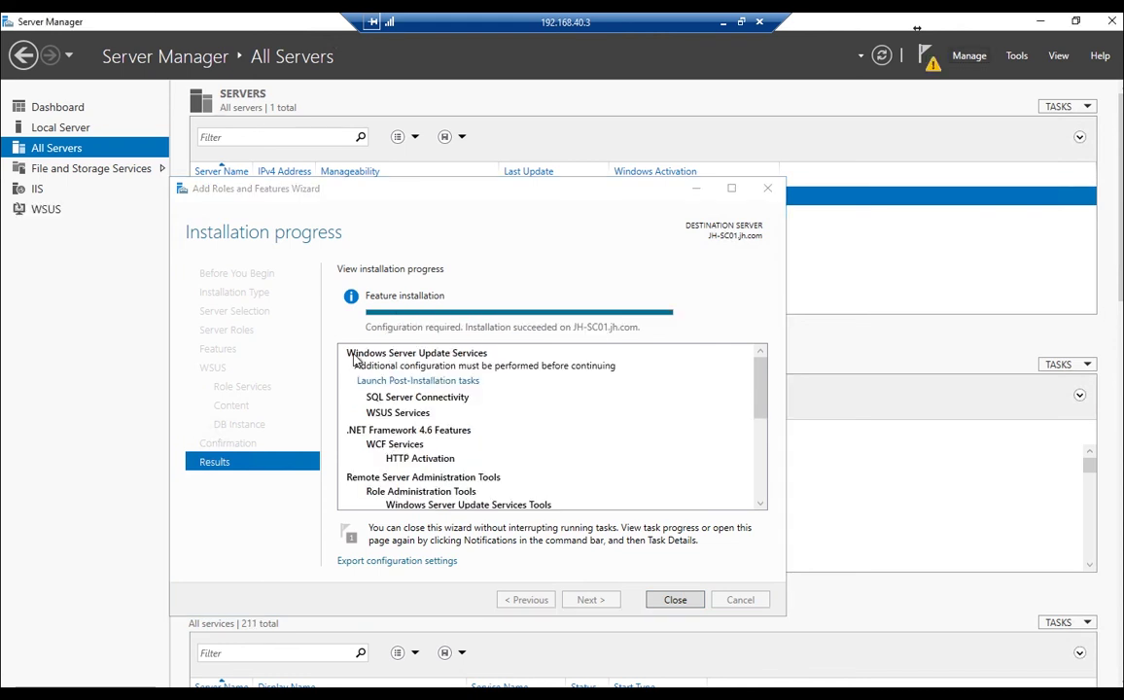
{"action": "left_click", "coordinate": [673, 600]}
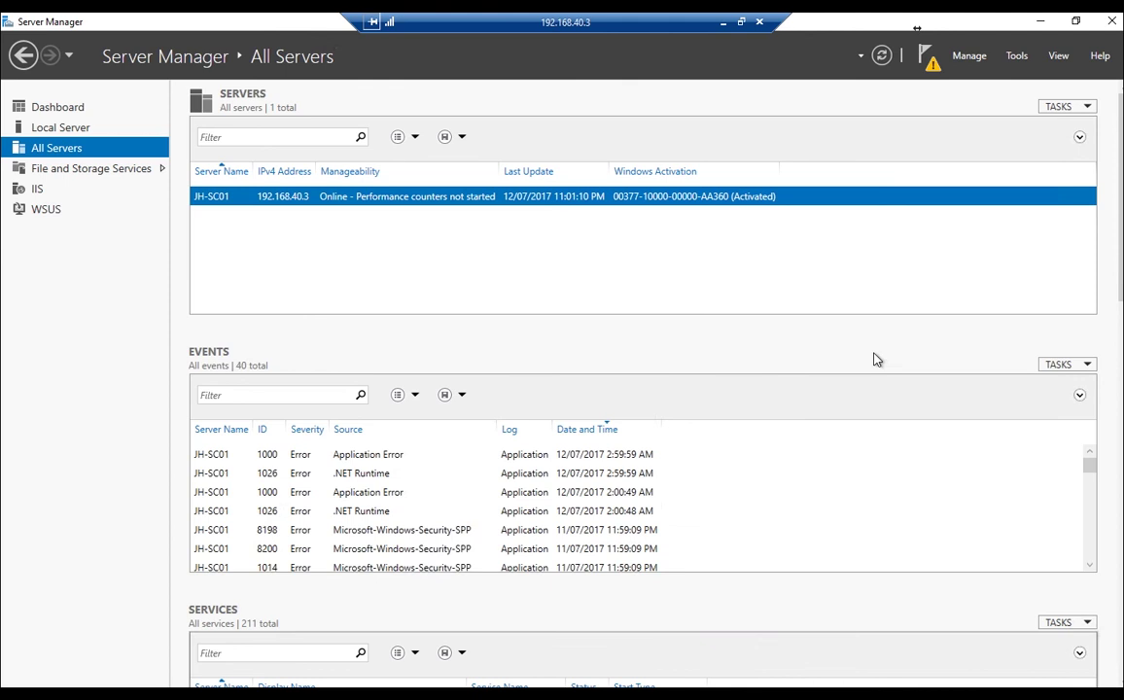
Step: Run the WSUS post-deployment configuration, check its status in the notifications and minimize Server Manager
{"action": "left_click", "coordinate": [924, 57]}
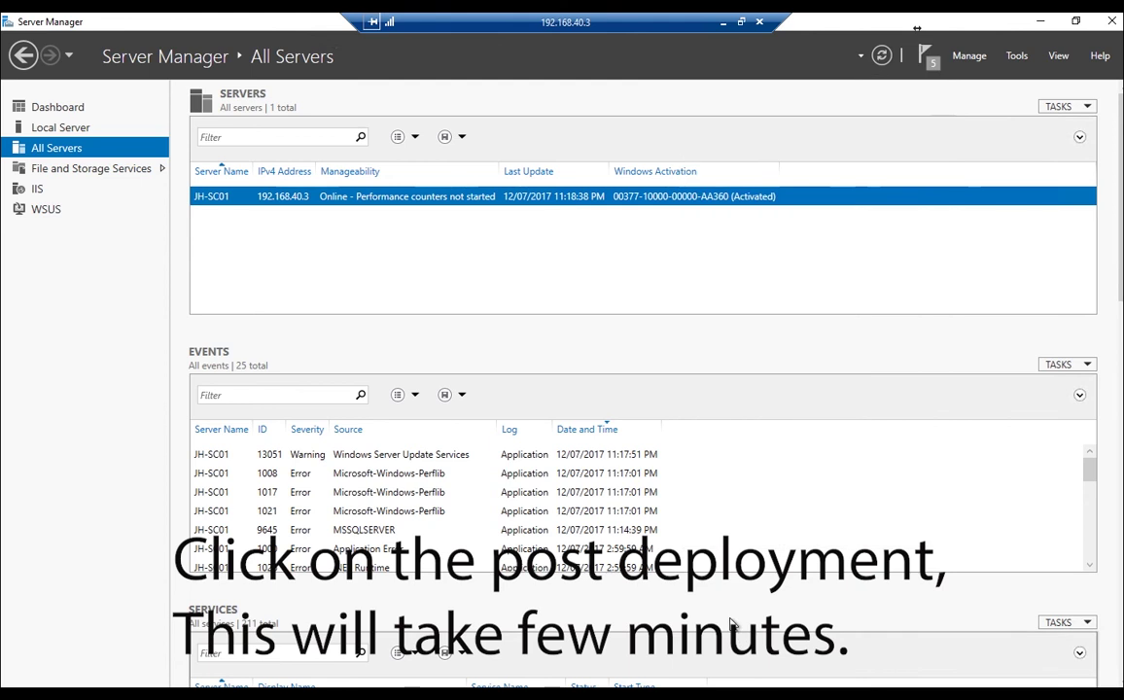
{"action": "left_click", "coordinate": [921, 59]}
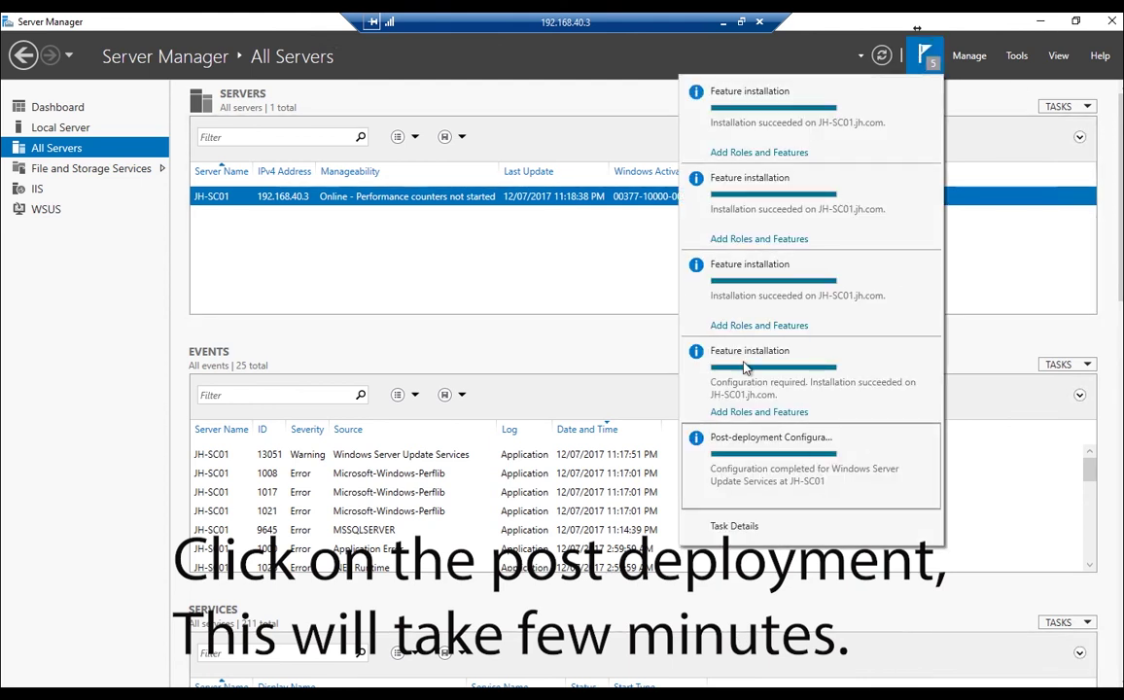
{"action": "left_click", "coordinate": [1038, 22]}
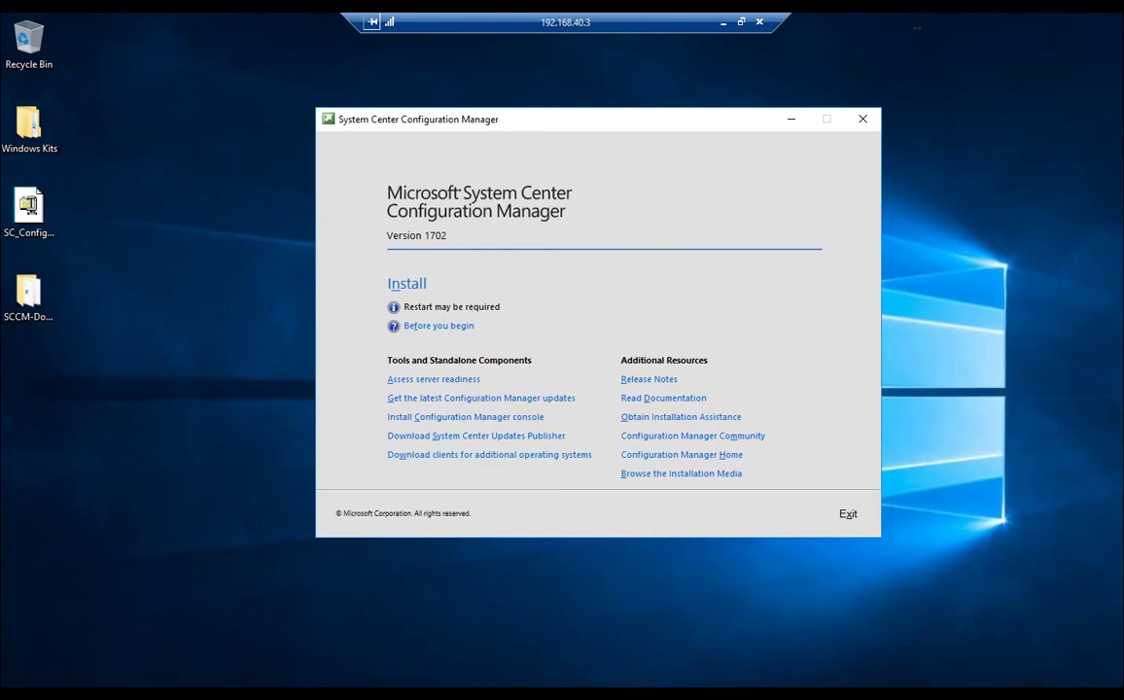
Step: Open the Windows Server Update Services console from the Windows Administrative Tools
{"action": "key", "text": "super"}
{"action": "scroll", "coordinate": [134, 403], "scroll_direction": "down", "scroll_amount": 1}
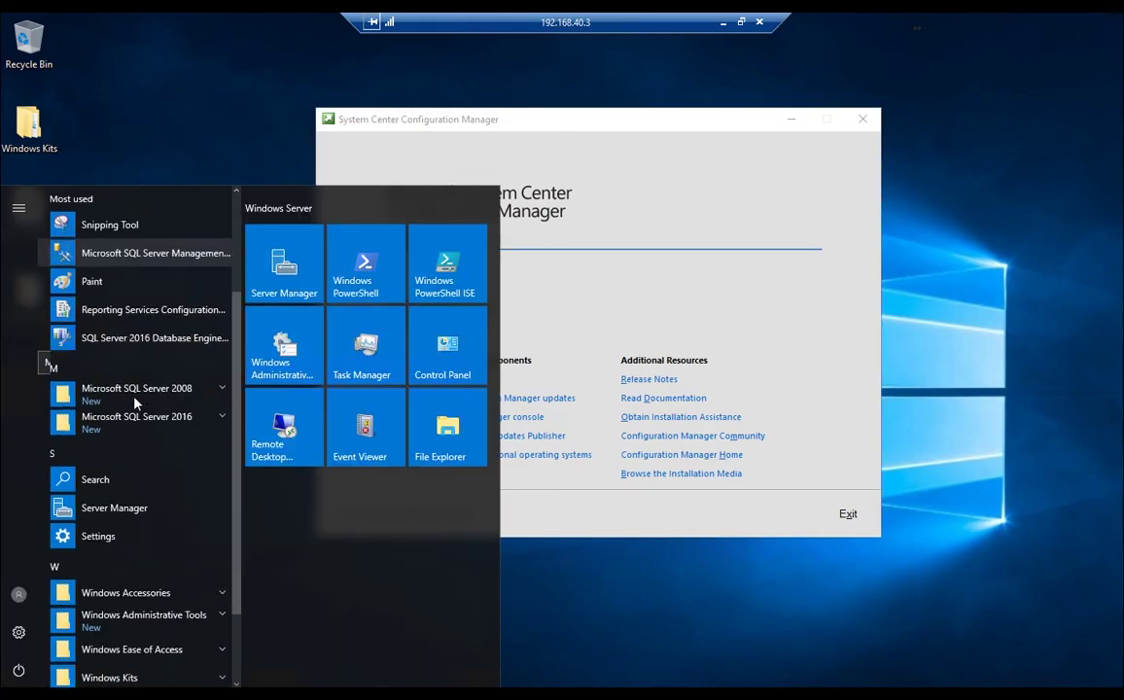
{"action": "scroll", "coordinate": [134, 402], "scroll_direction": "down", "scroll_amount": 1}
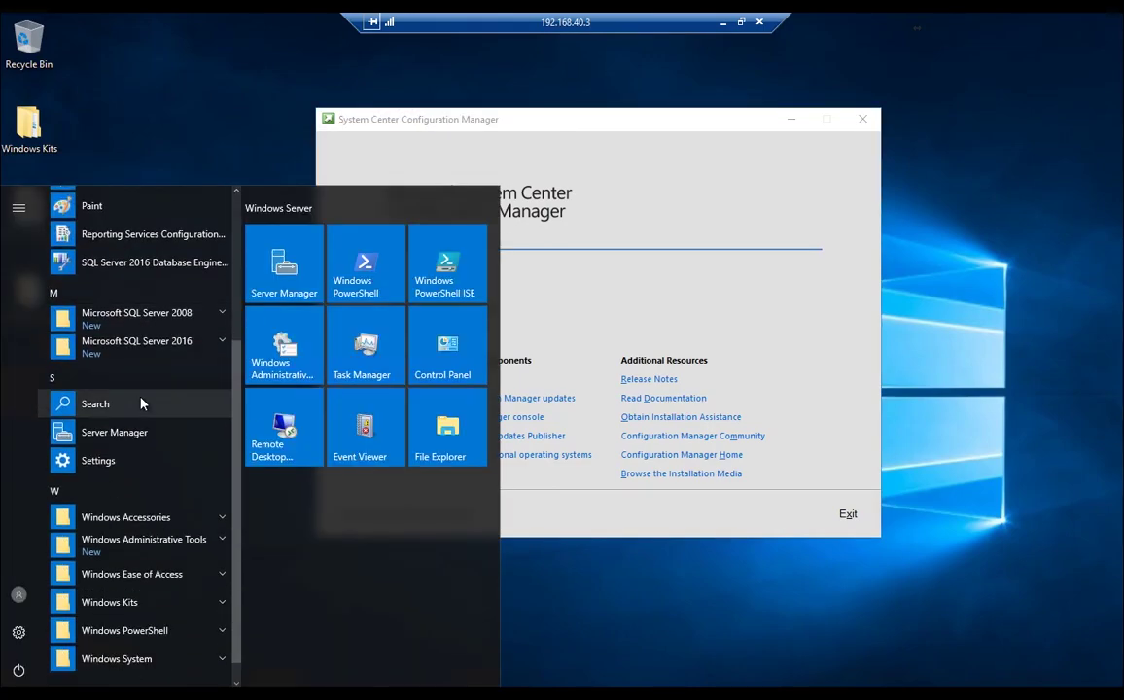
{"action": "left_click", "coordinate": [197, 552]}
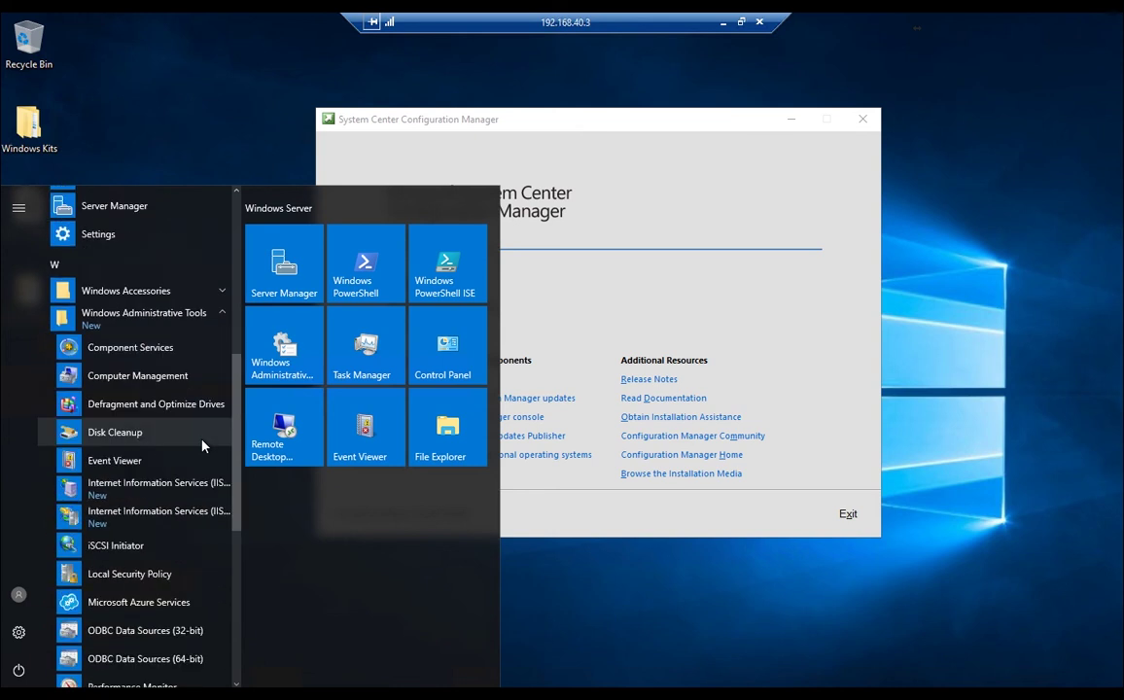
{"action": "scroll", "coordinate": [202, 446], "scroll_direction": "down", "scroll_amount": 3}
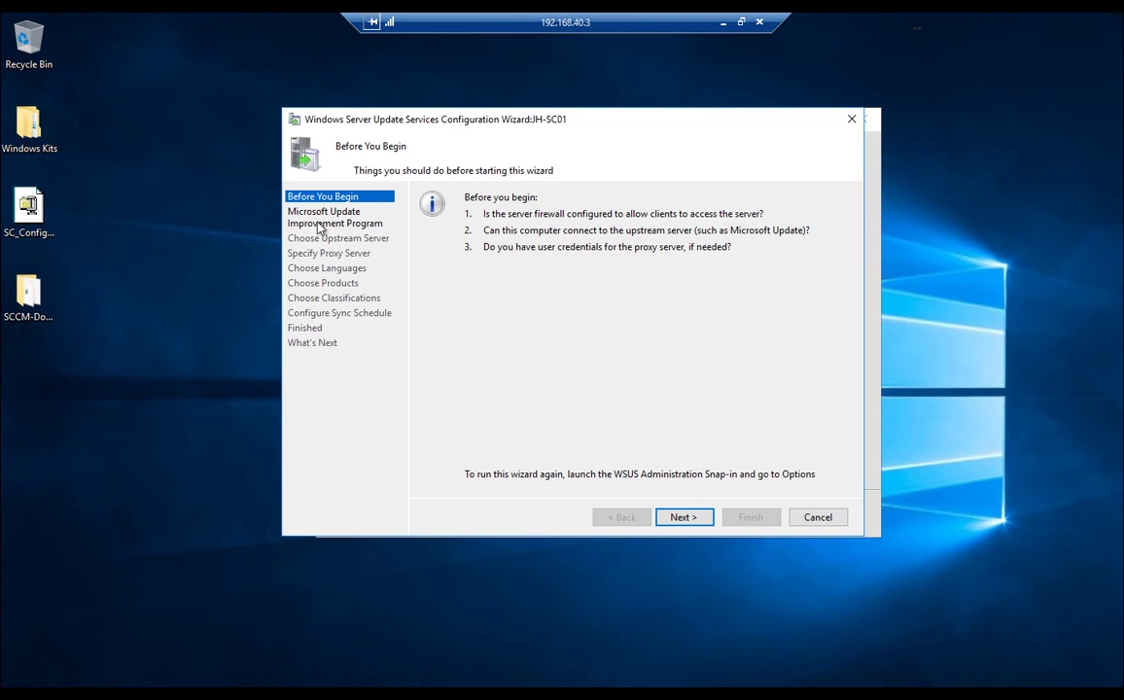
Step: Review the WSUS configuration wizard with its default options up to the upstream server connection, cancel it and reposition the Update Services console
{"action": "left_click", "coordinate": [695, 523]}
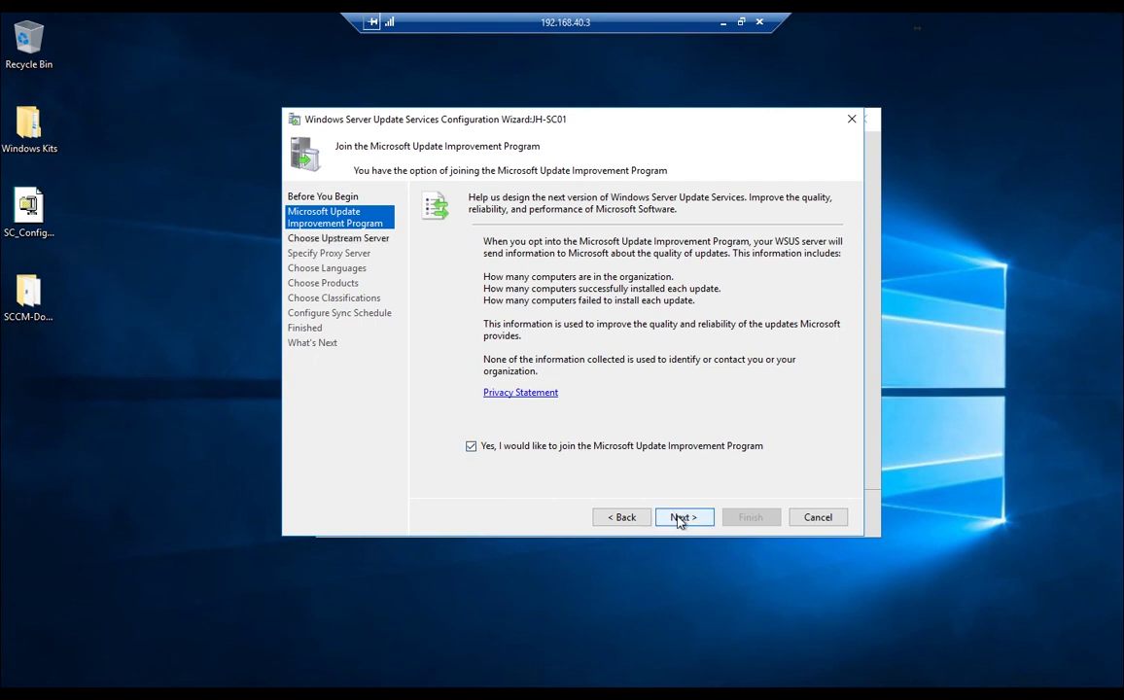
{"action": "left_click", "coordinate": [681, 520]}
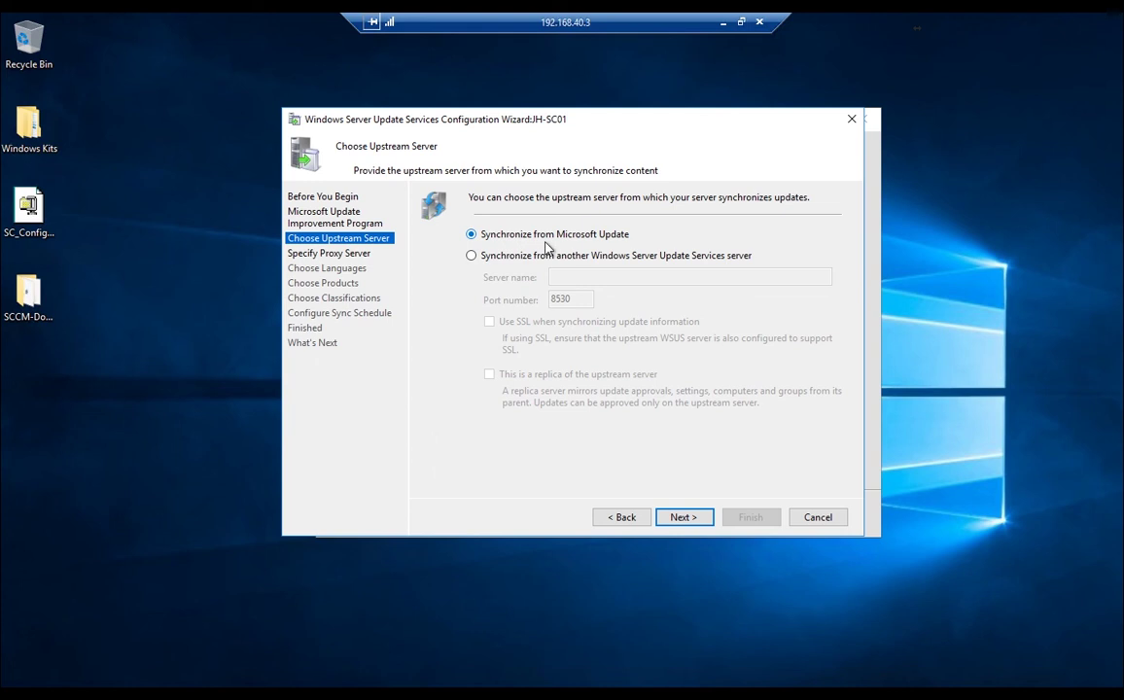
{"action": "left_click", "coordinate": [689, 519]}
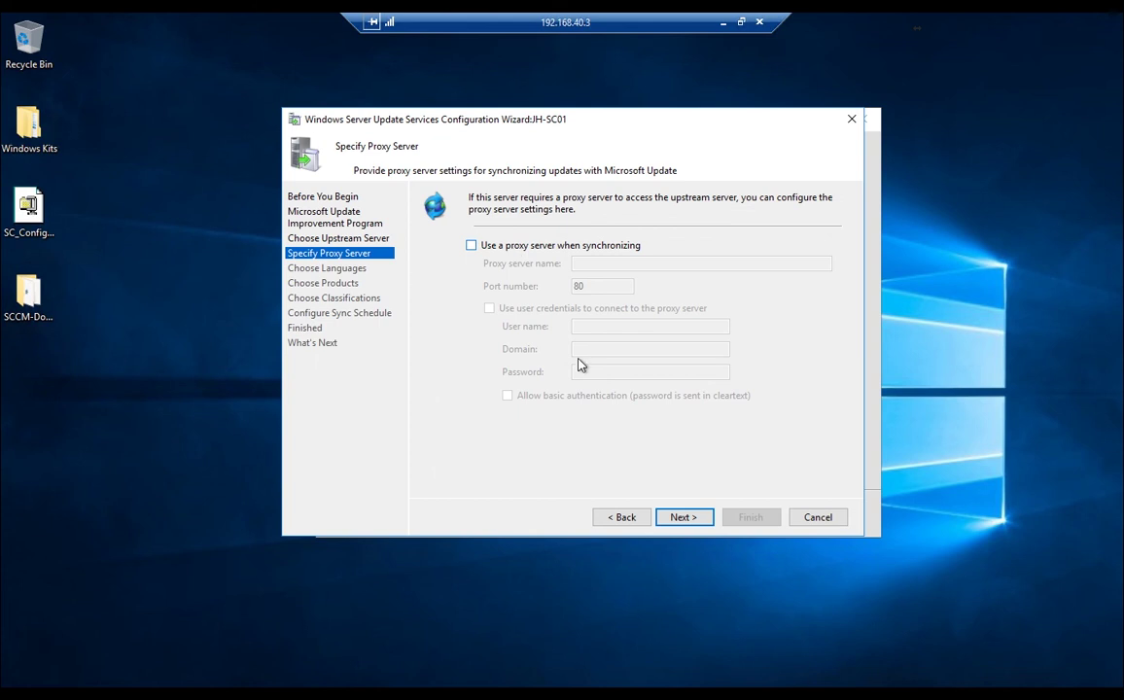
{"action": "left_click", "coordinate": [702, 518]}
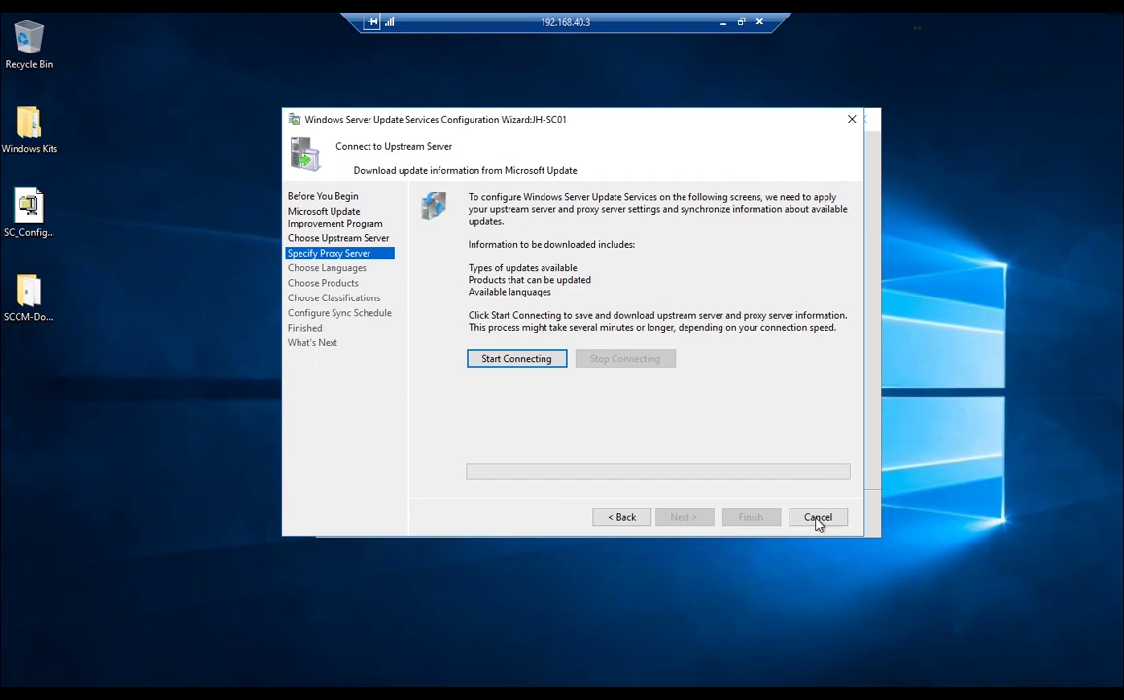
{"action": "left_click", "coordinate": [819, 519]}
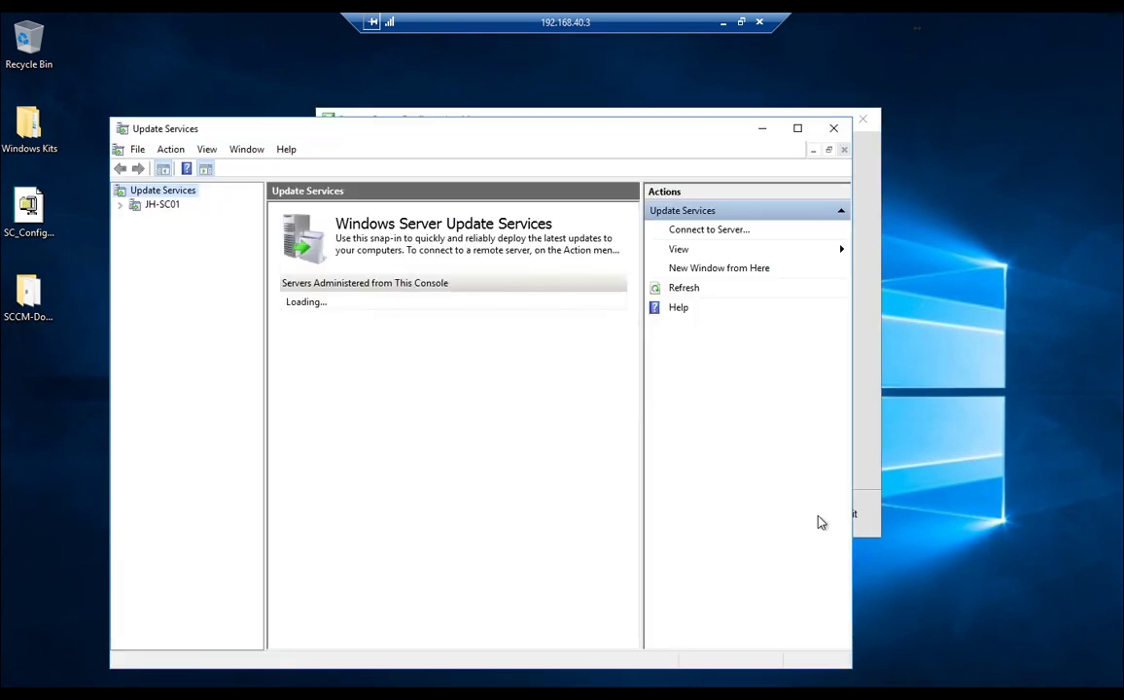
{"action": "left_click_drag", "start_coordinate": [446, 135], "coordinate": [431, 100]}
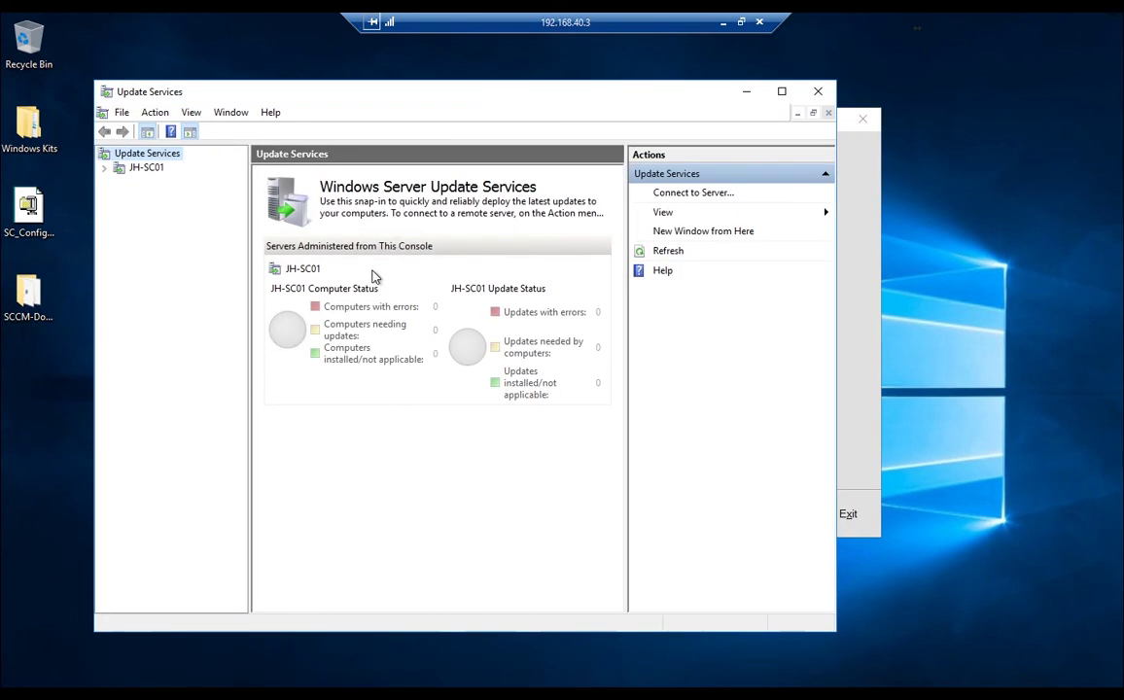